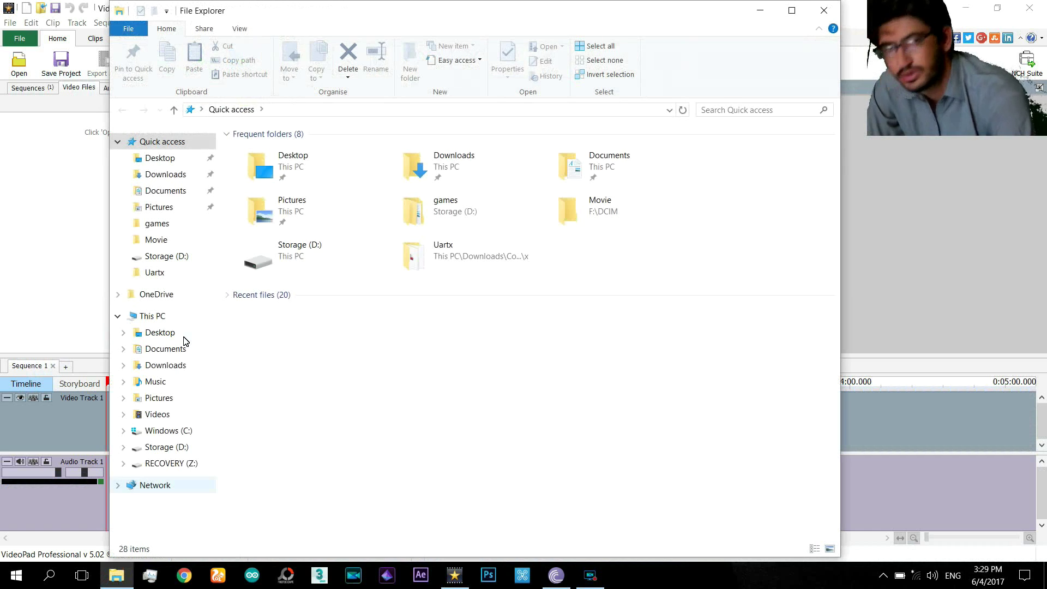
Step: In maximized Explorer, open Storage (D:) > tut clone and drag 2016_0111_142010_008 into VideoPad
double_click(435, 21)
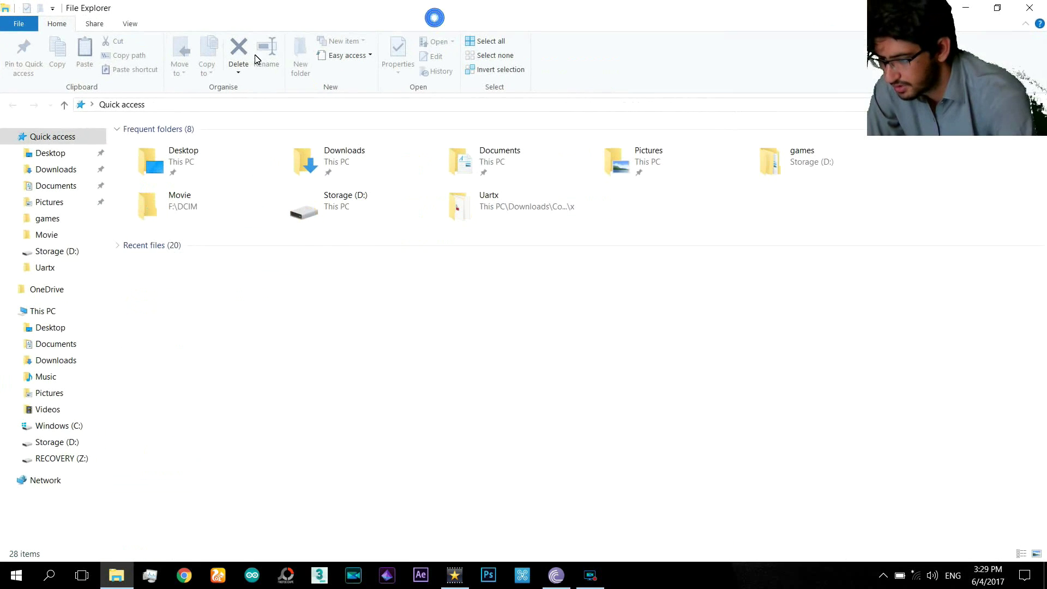
click(83, 443)
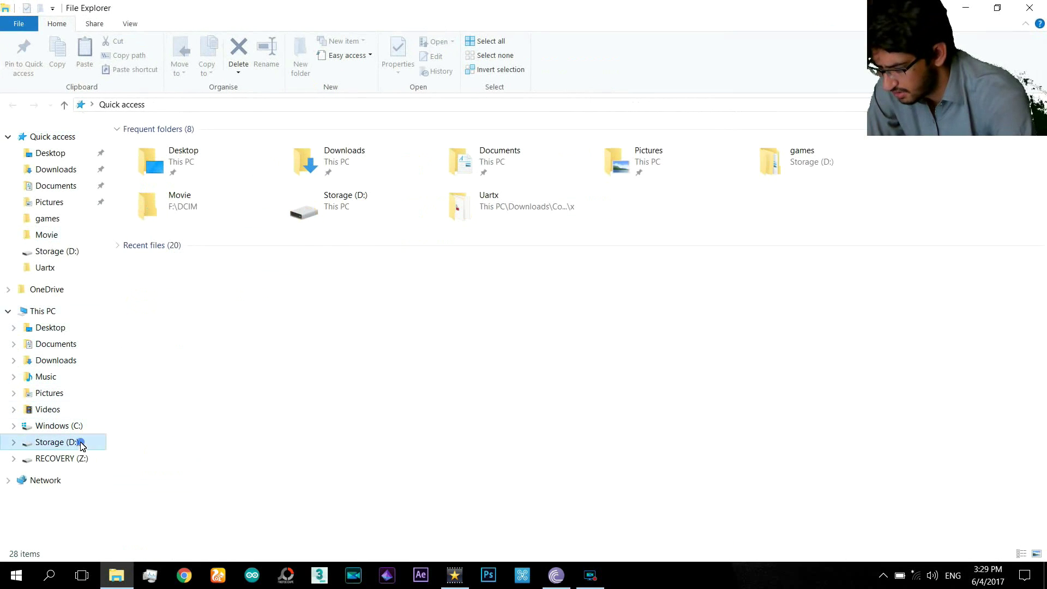
double_click(148, 267)
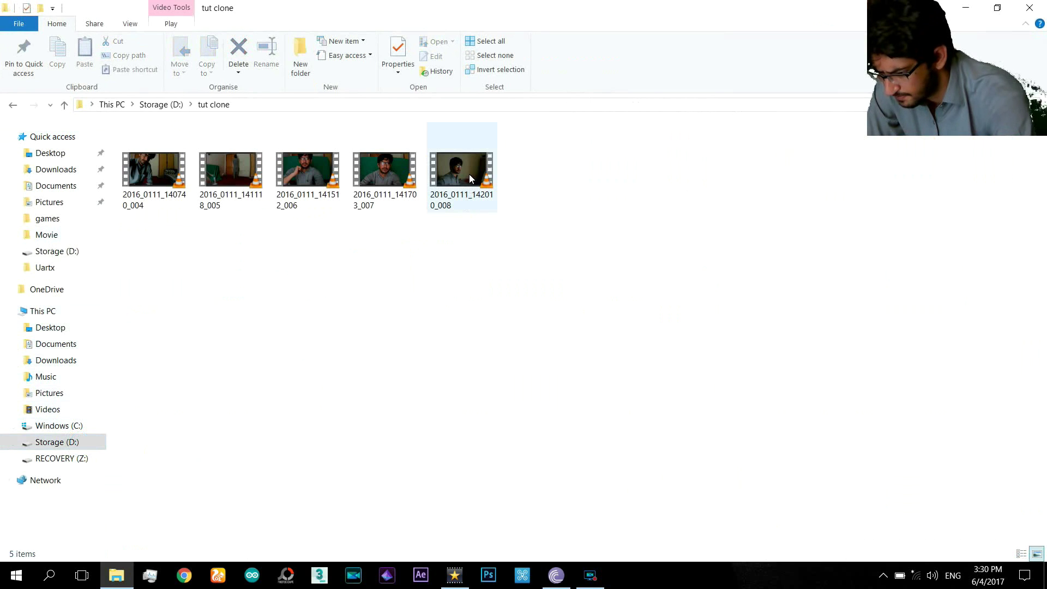
drag(469, 174, 160, 286)
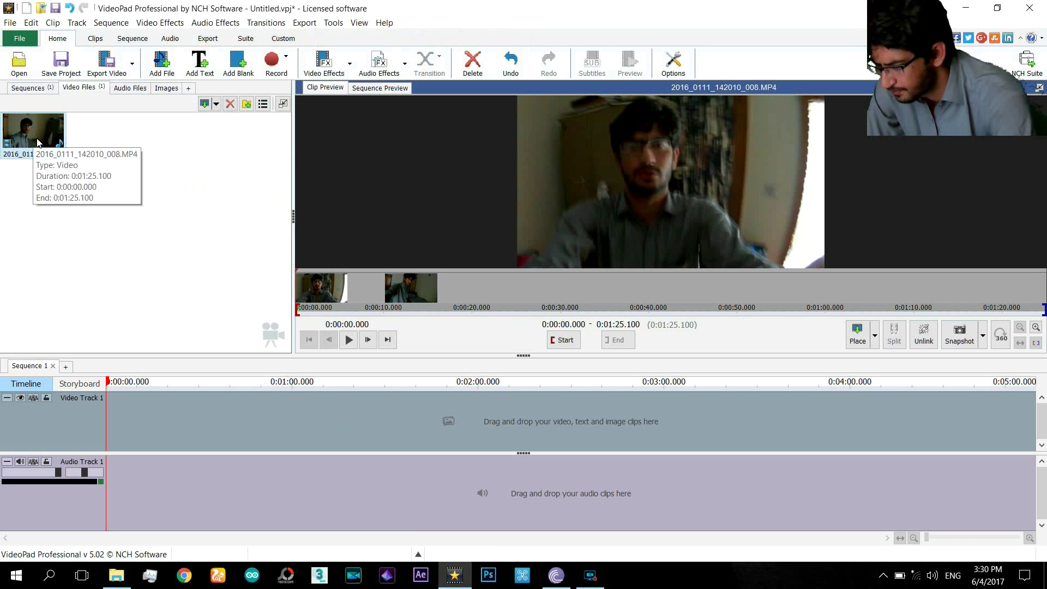
Step: Place the clip on Video Track 1, split at 0:00:15.660 and delete the opening part
drag(43, 140, 159, 417)
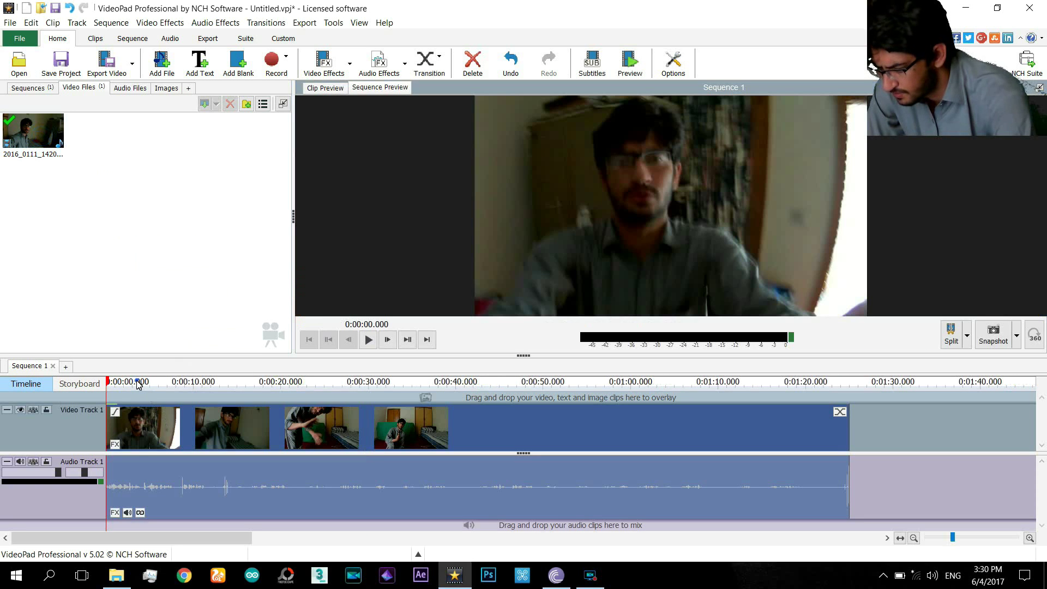
drag(103, 385, 242, 386)
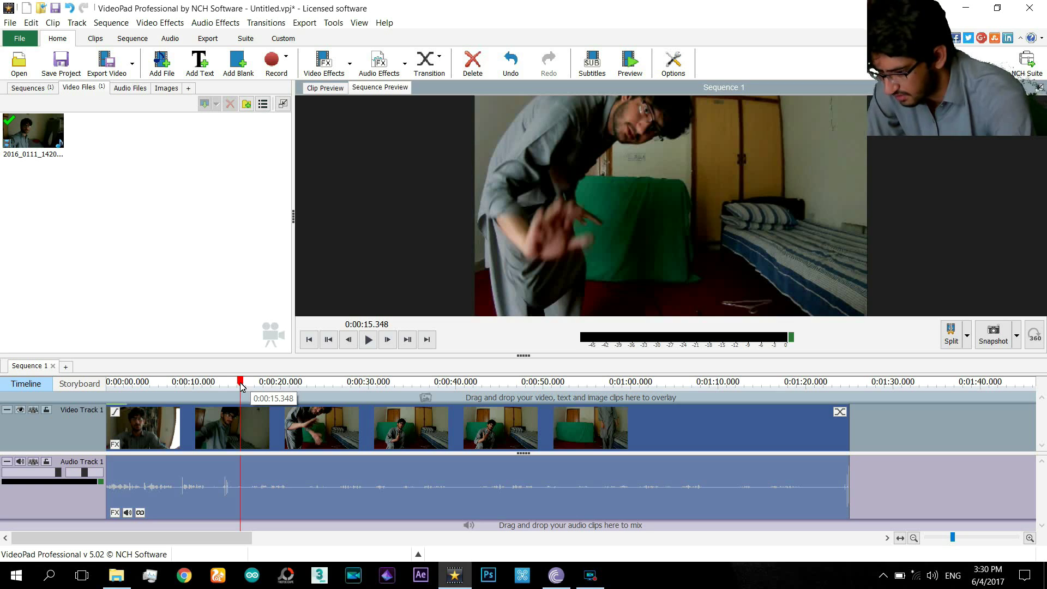
drag(242, 387, 244, 387)
click(263, 384)
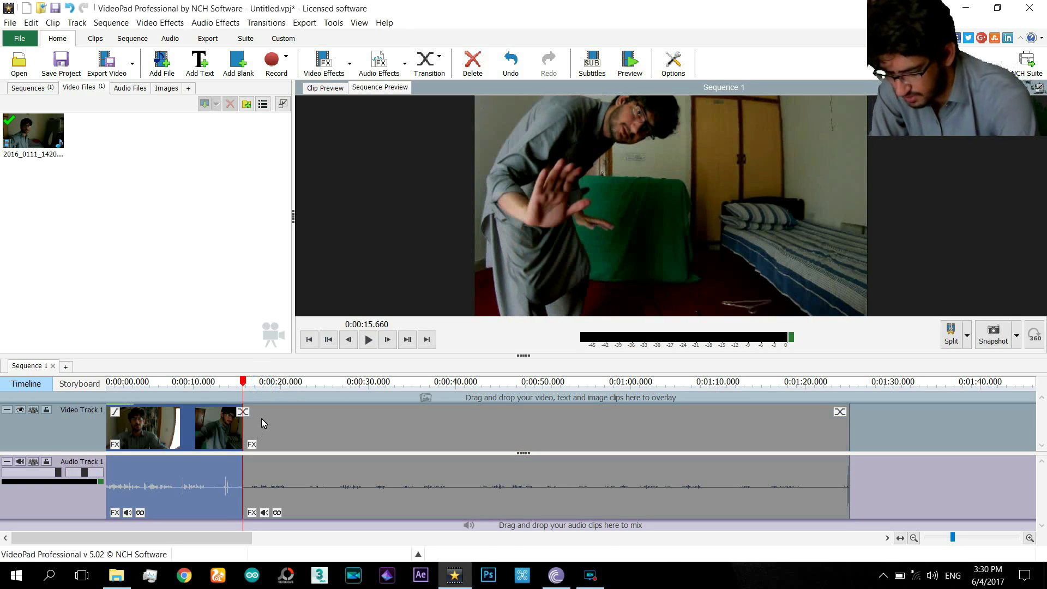
key(Delete)
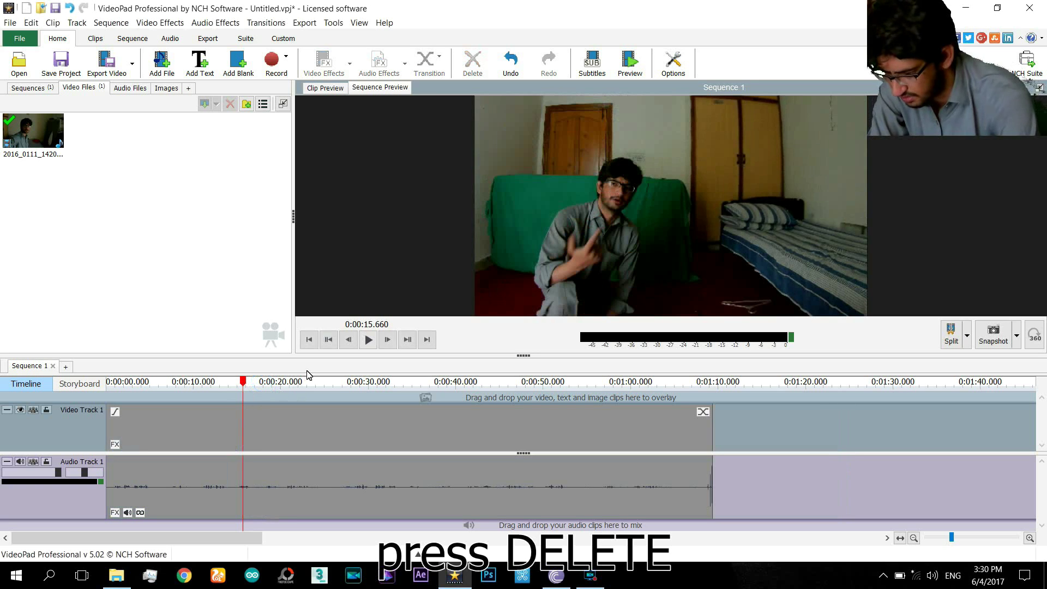
Step: Rewind to the start and scrub through the trimmed clip to review it
click(157, 385)
click(107, 385)
drag(107, 385, 706, 390)
Step: Delete the short leftover clip after 0:01:08.567 at the sequence end and review the result
click(121, 403)
mouse_move(725, 397)
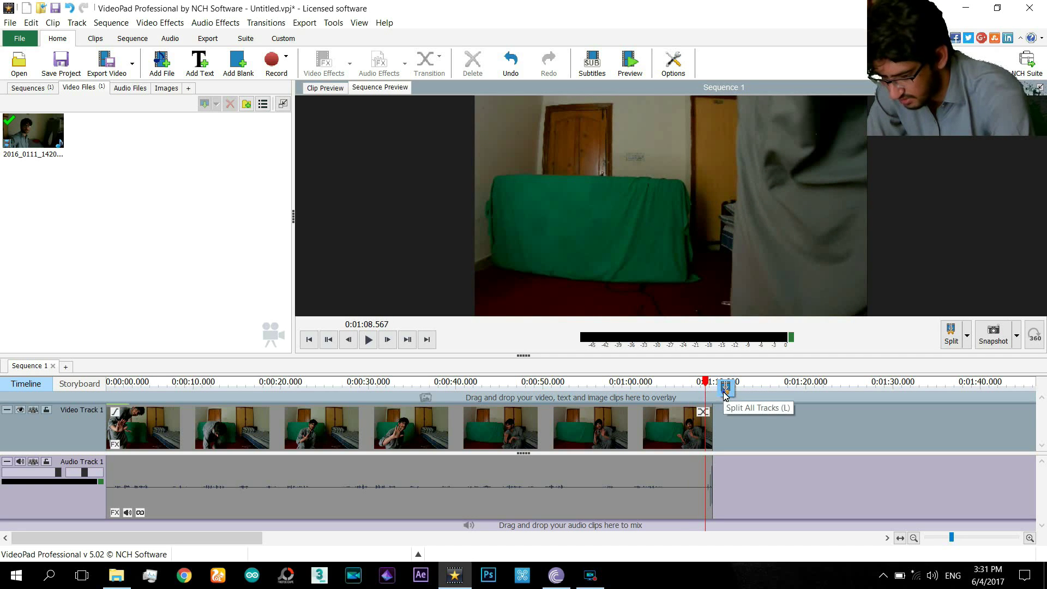
scroll(720, 439, up, 1)
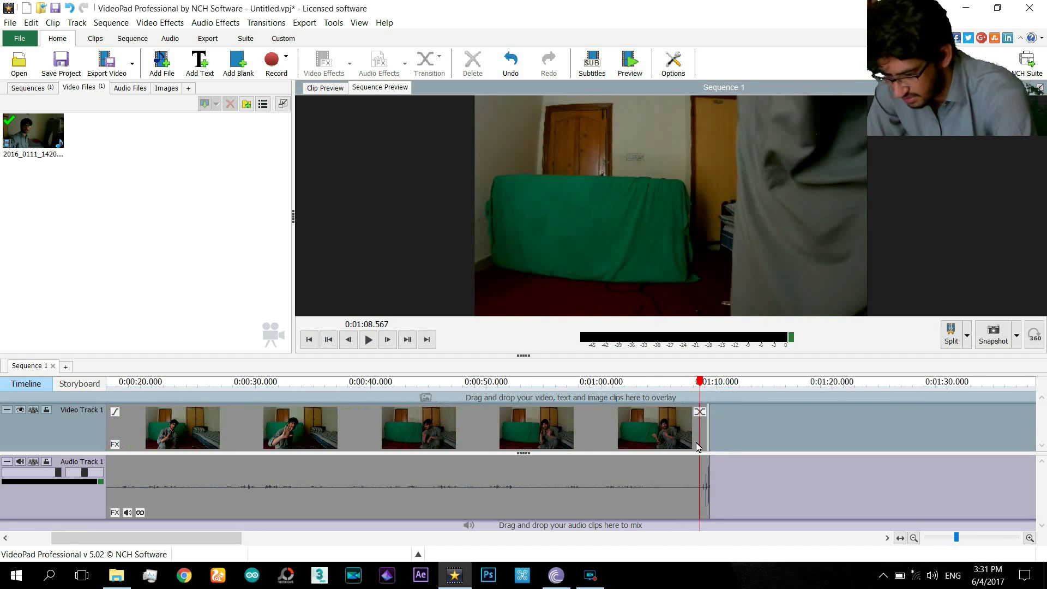
scroll(715, 447, up, 2)
click(729, 430)
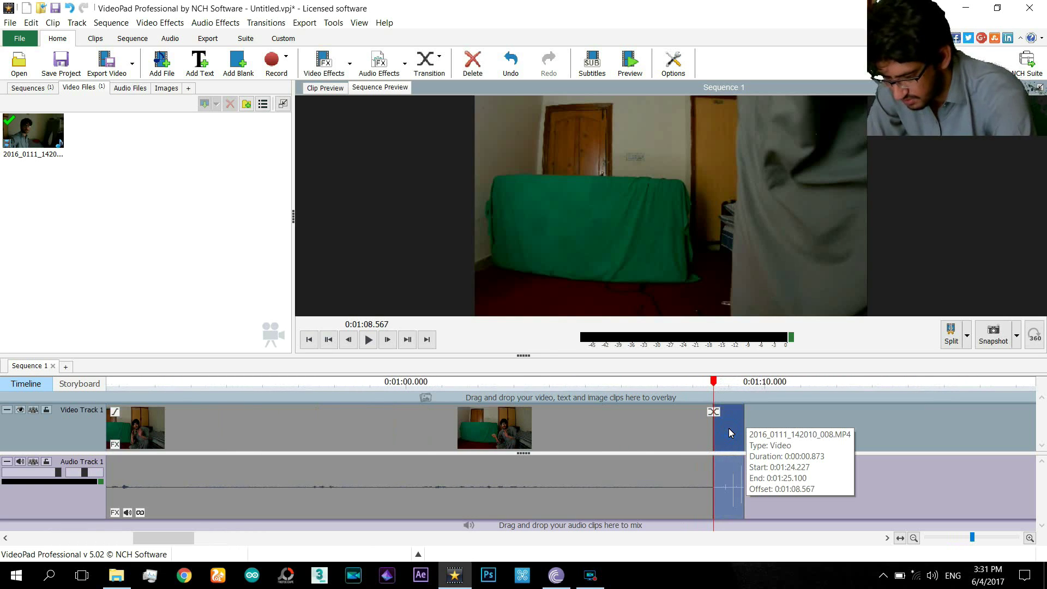
key(Delete)
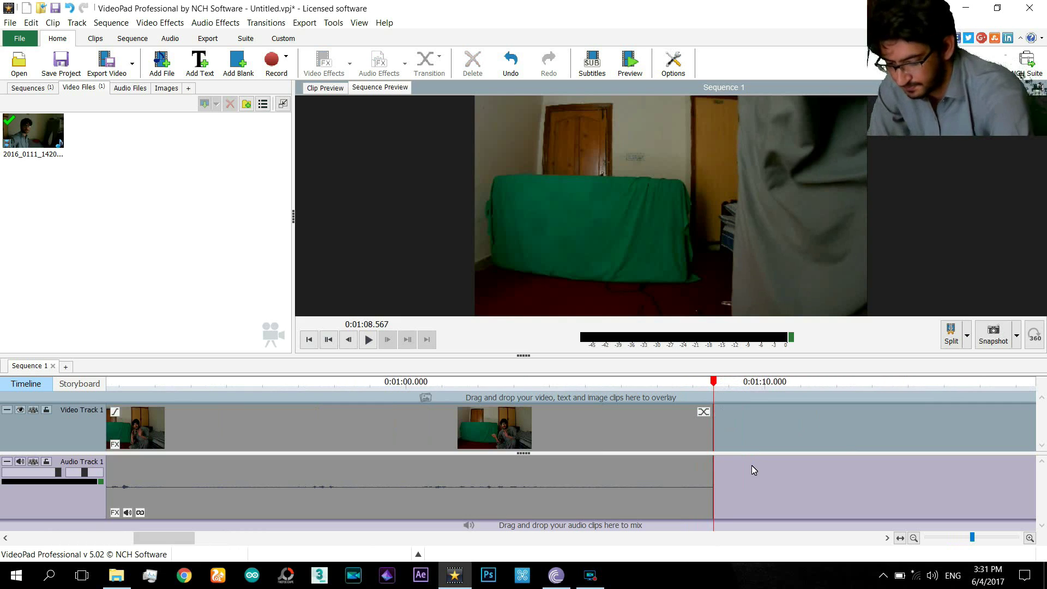
scroll(751, 466, down, 4)
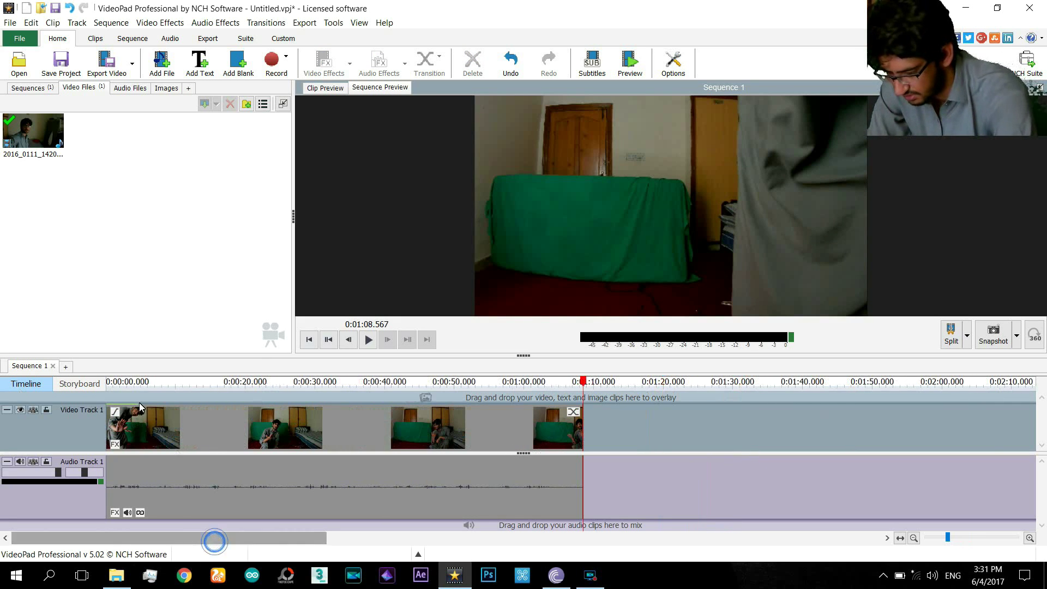
drag(125, 386, 246, 384)
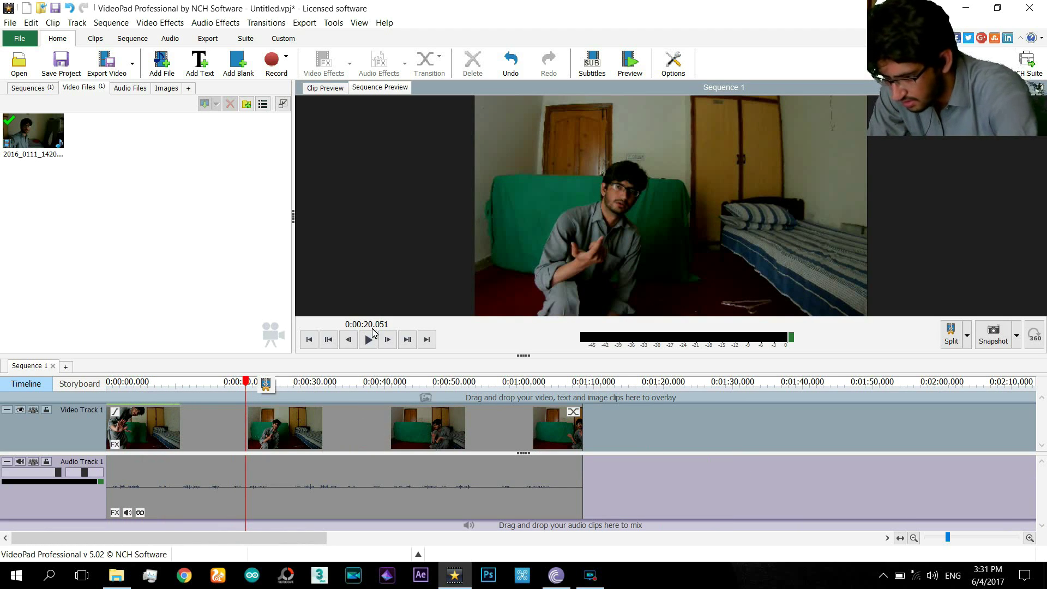
Step: In Options, set the preview format height to 72, giving a custom 128x72 preview
click(671, 68)
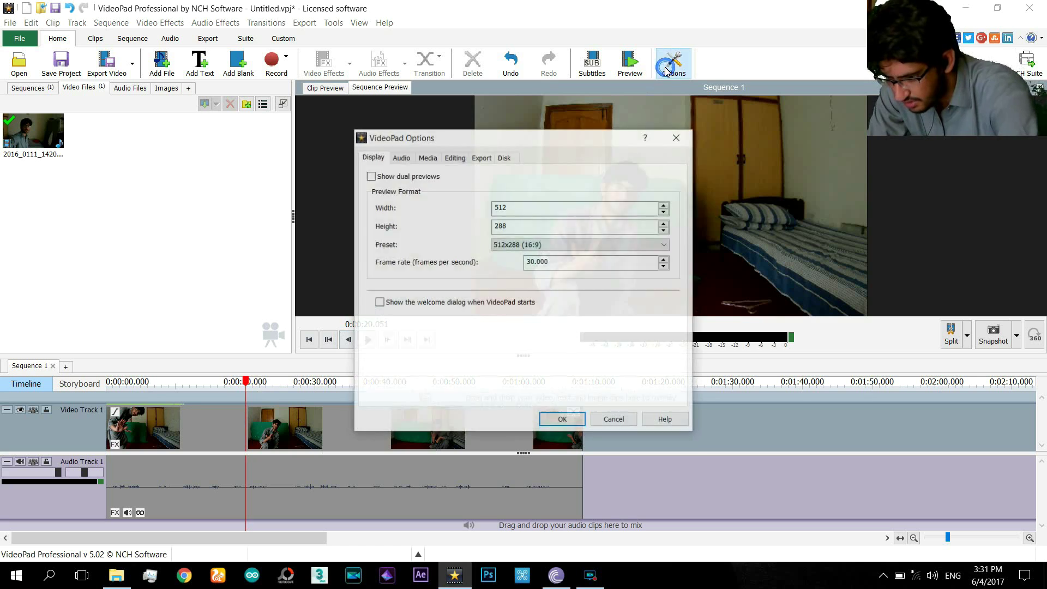
click(516, 246)
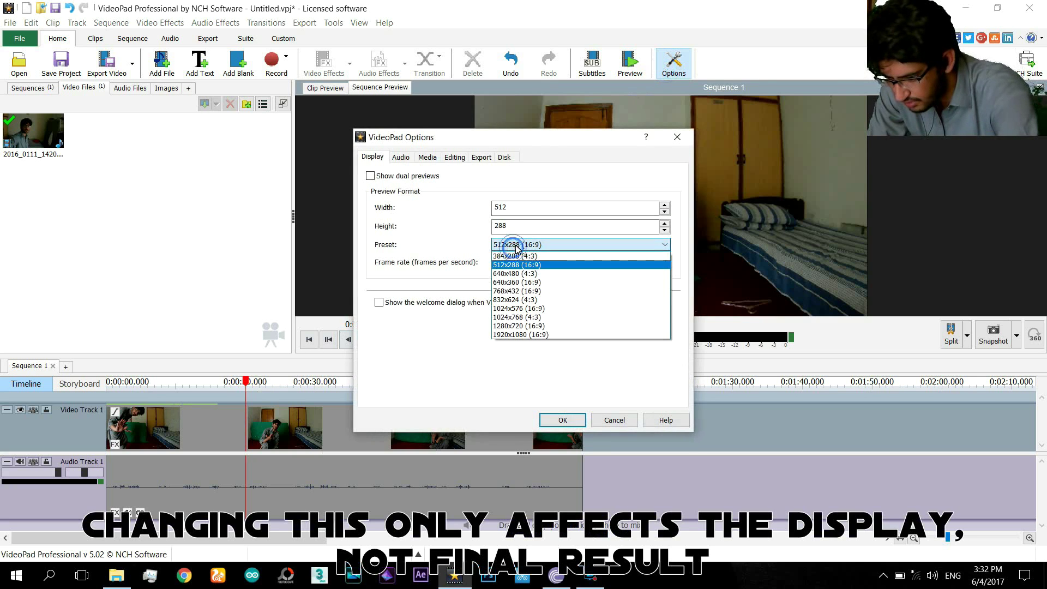
click(522, 265)
double_click(523, 225)
text(72)
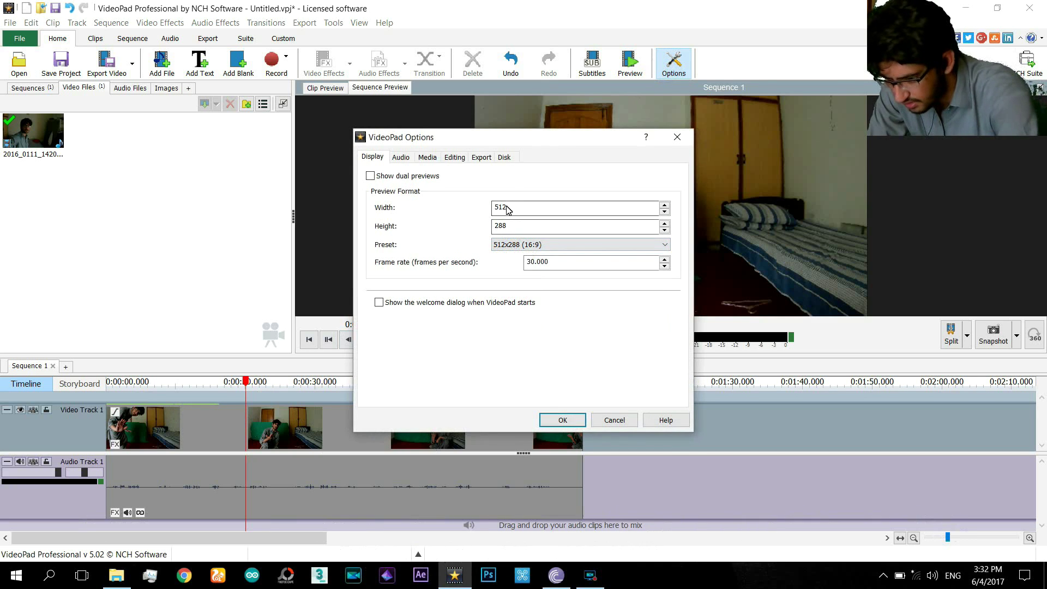
click(553, 425)
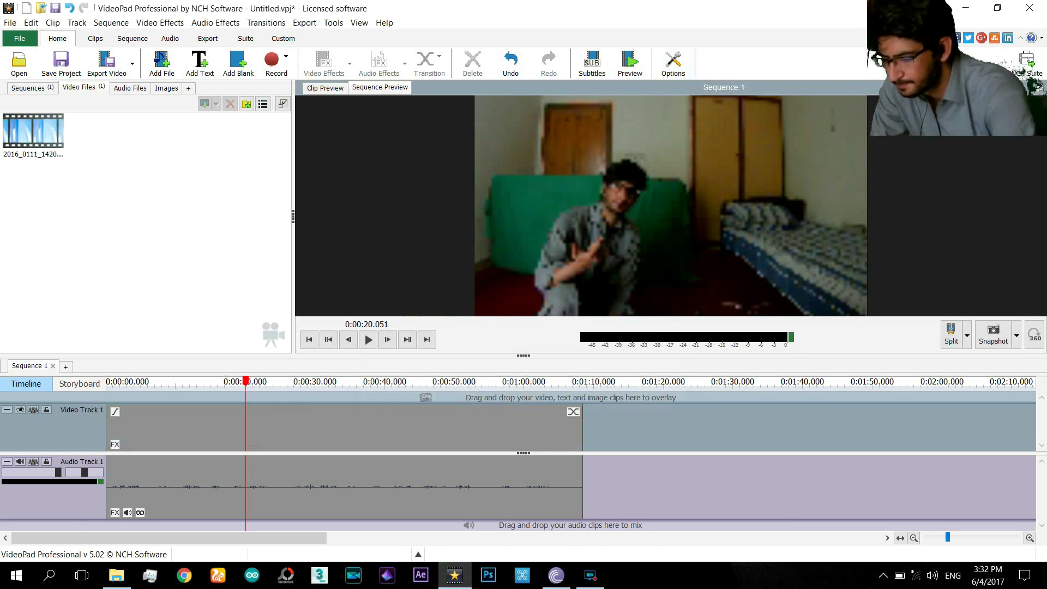
Step: Split the clip at 0:00:32.191 and 0:00:37.125 and delete the piece between the cuts
click(140, 381)
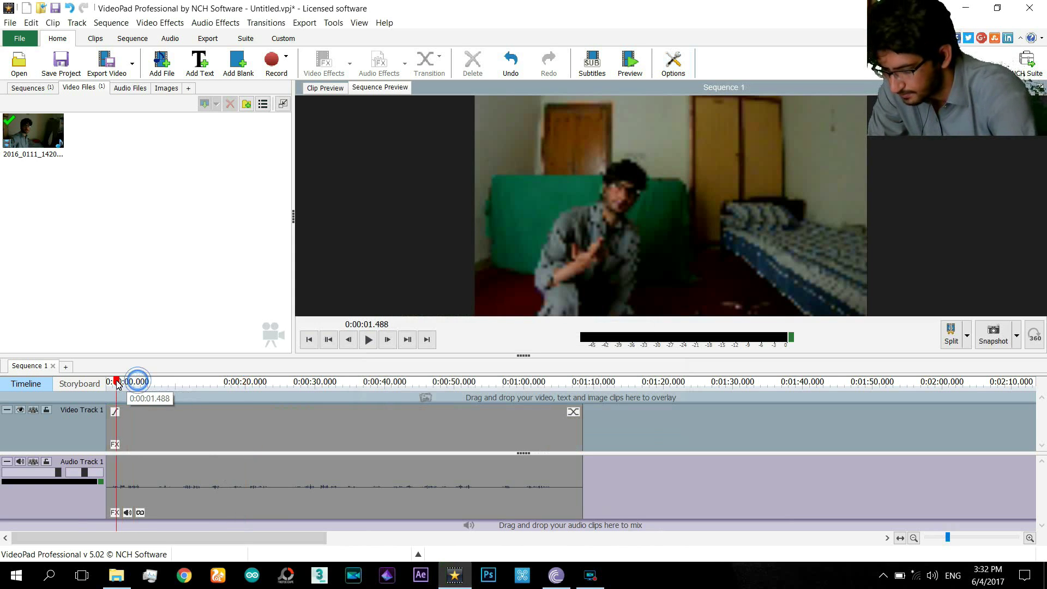
mouse_move(140, 382)
mouse_down()
mouse_move(113, 383)
mouse_move(230, 386)
mouse_up()
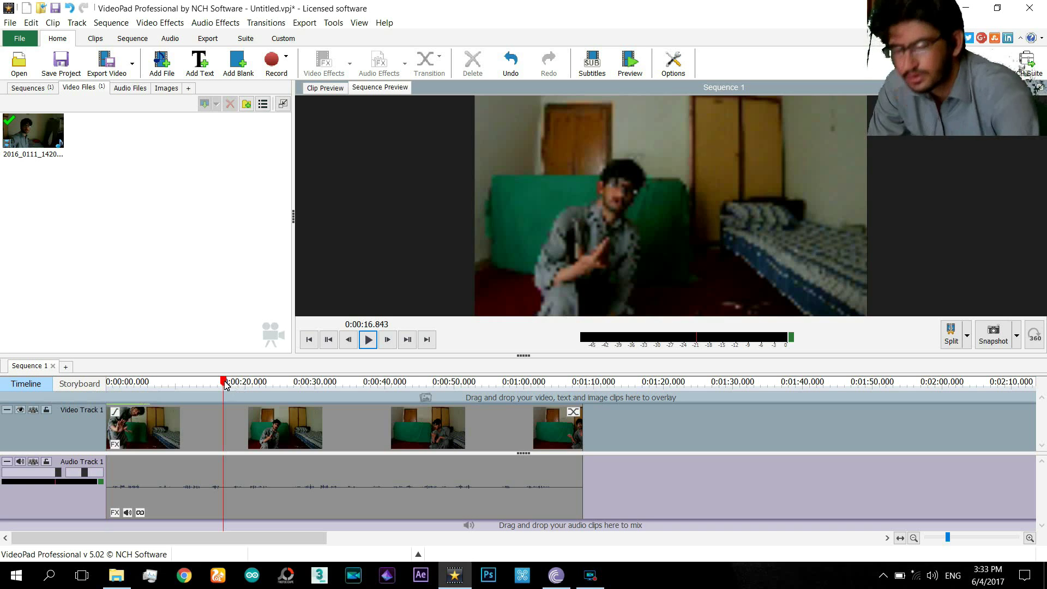
drag(225, 383, 332, 385)
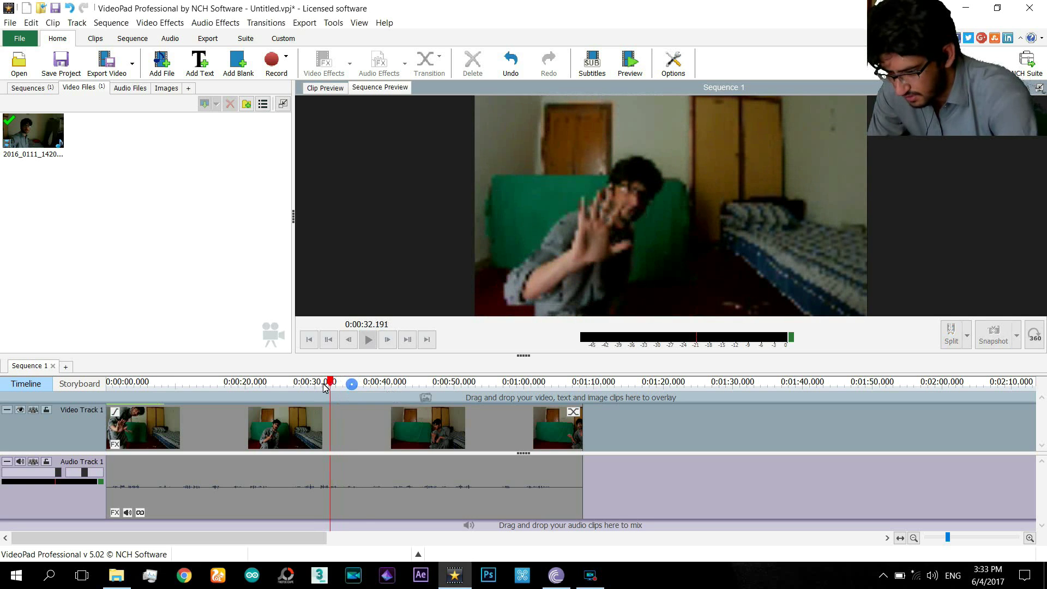
key(alt+s)
drag(333, 385, 366, 385)
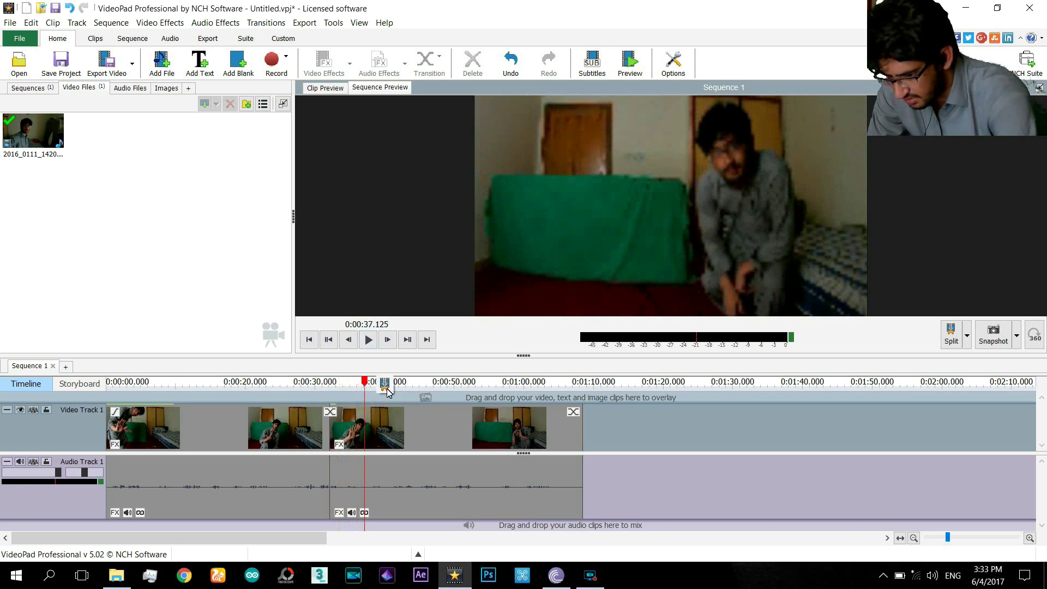
click(385, 385)
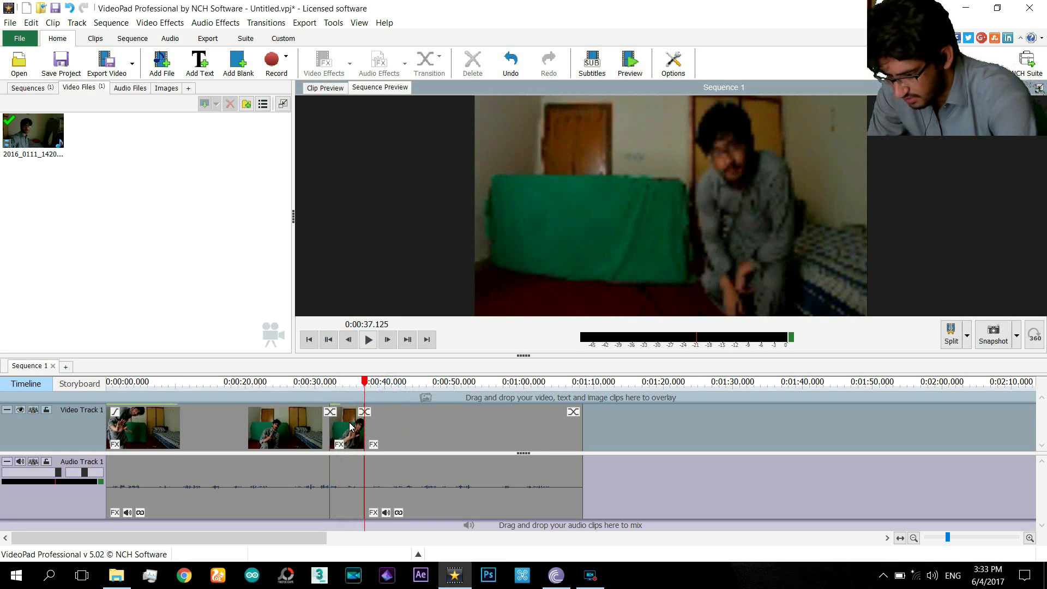
click(348, 434)
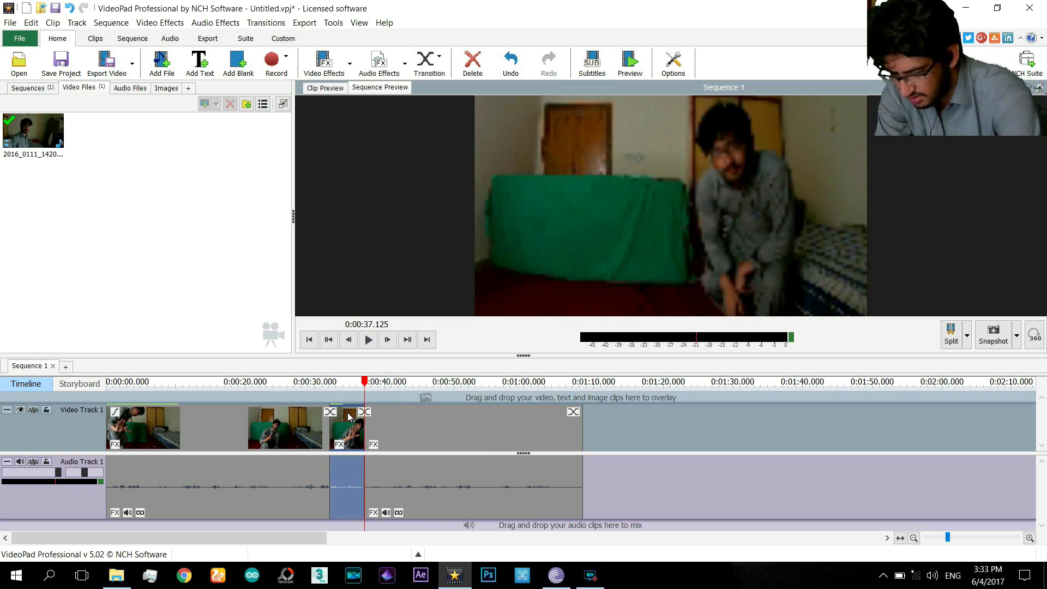
key(Delete)
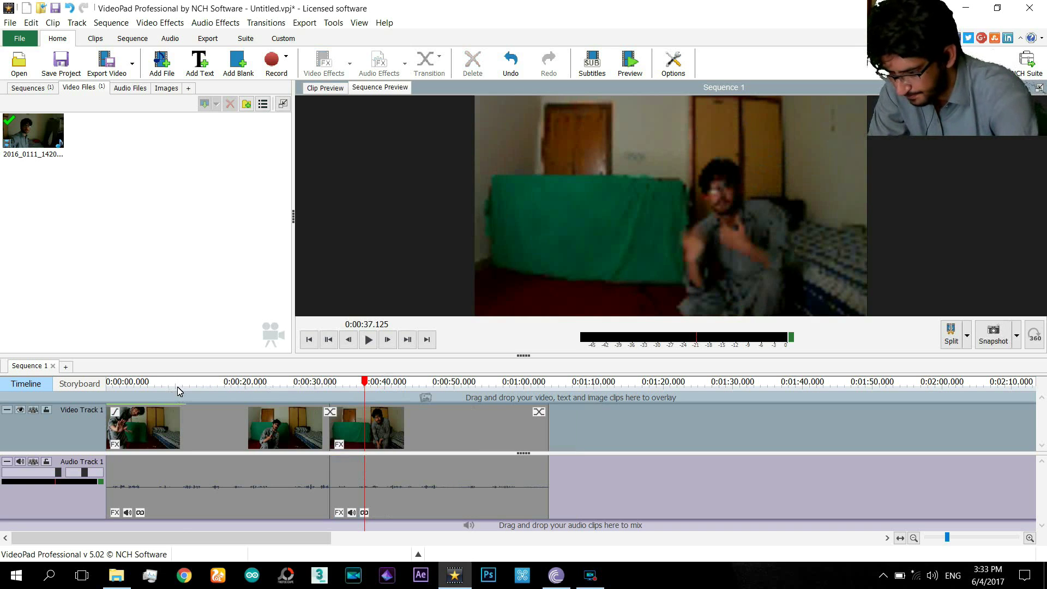
Step: Review the joined footage and select the second clip after the cut
drag(179, 390, 281, 389)
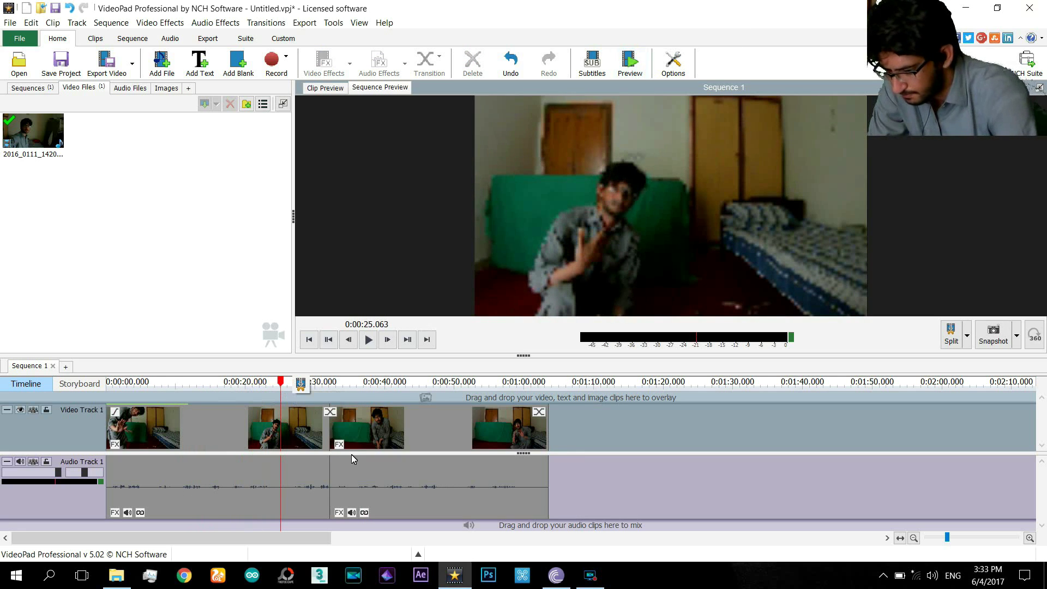
click(365, 437)
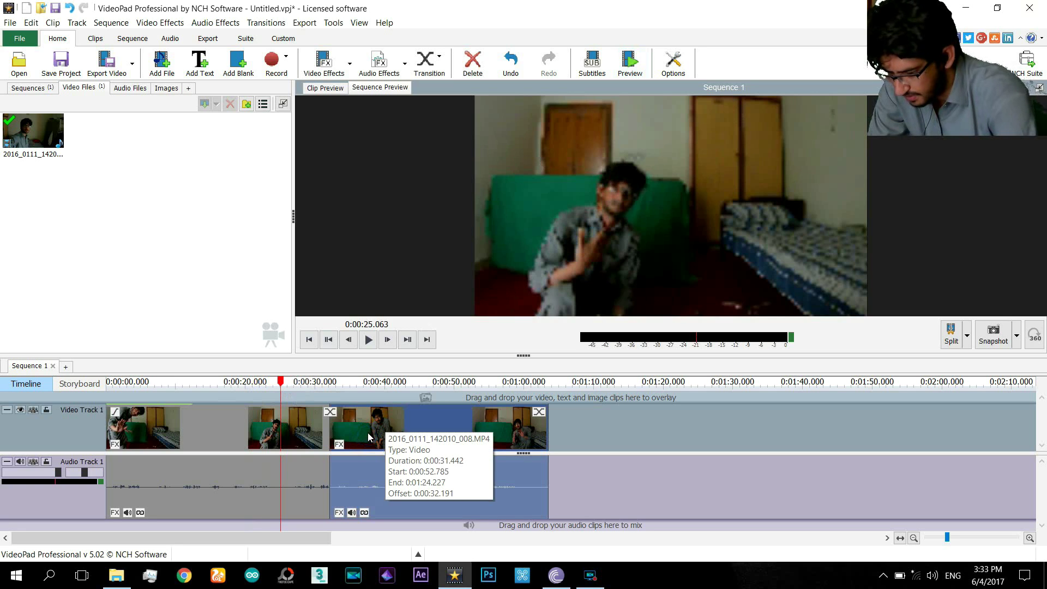
scroll(368, 434, down, 3)
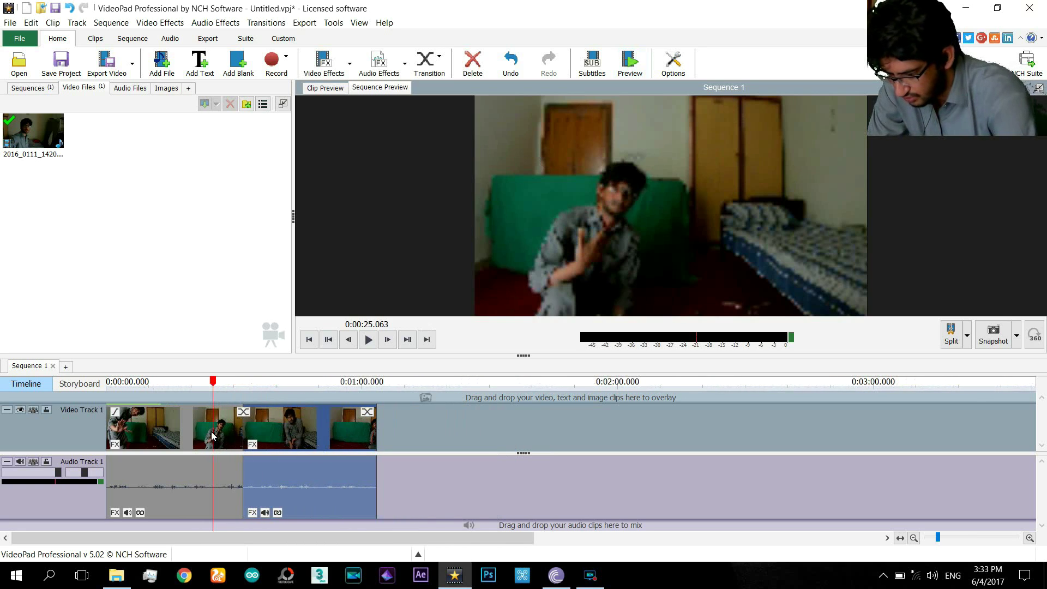
Step: Move the second clip onto a new Video Track 2 at 0:00, overlapping the first clip
drag(296, 424, 153, 397)
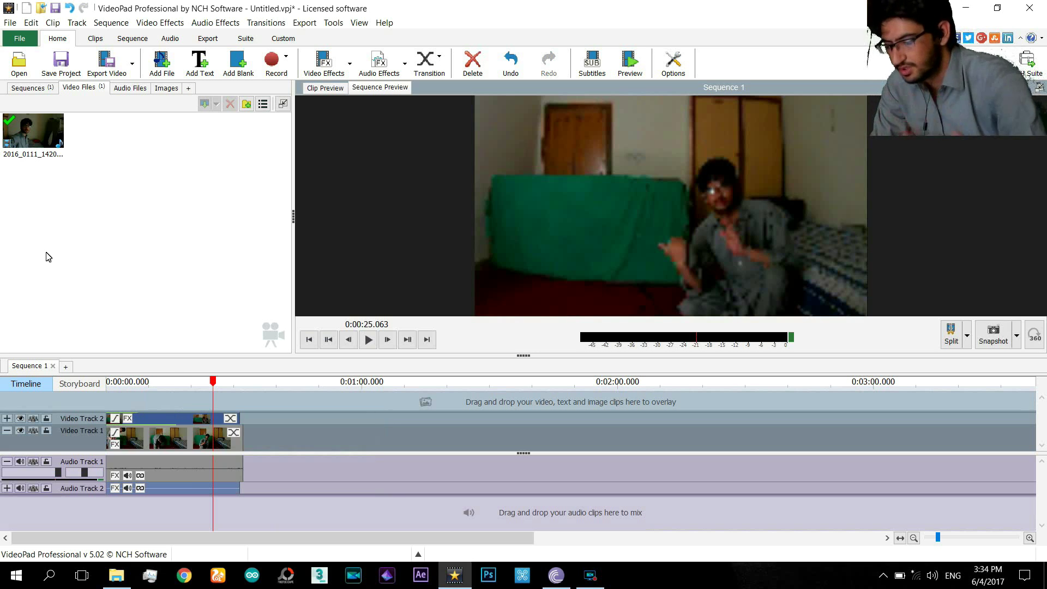
scroll(124, 395, up, 2)
key(Home)
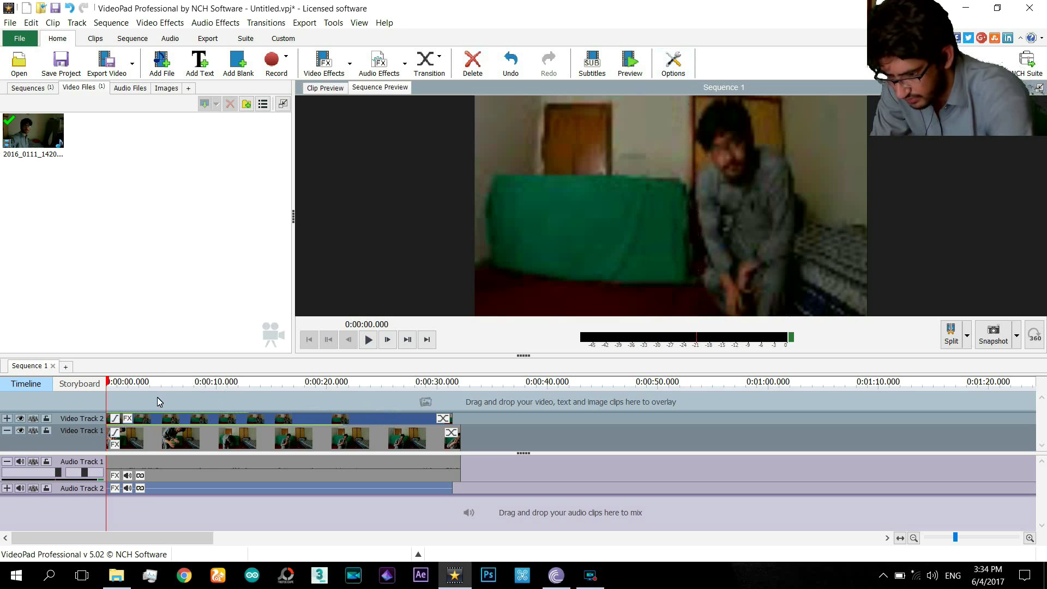
Step: From the Video Track 2 clip's FX button, add a Polygon Mask effect mask
click(127, 420)
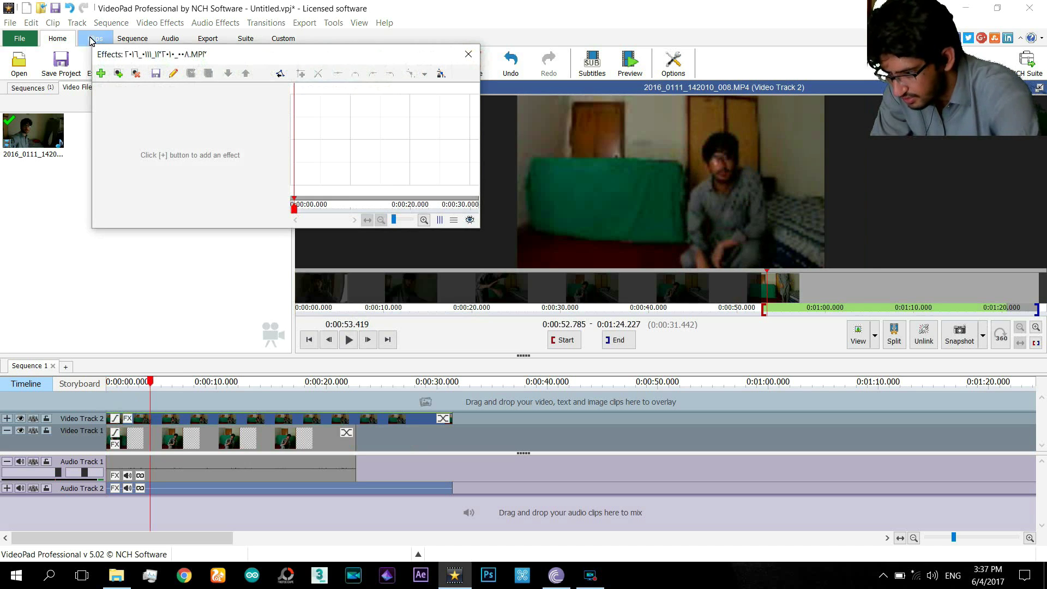
click(119, 74)
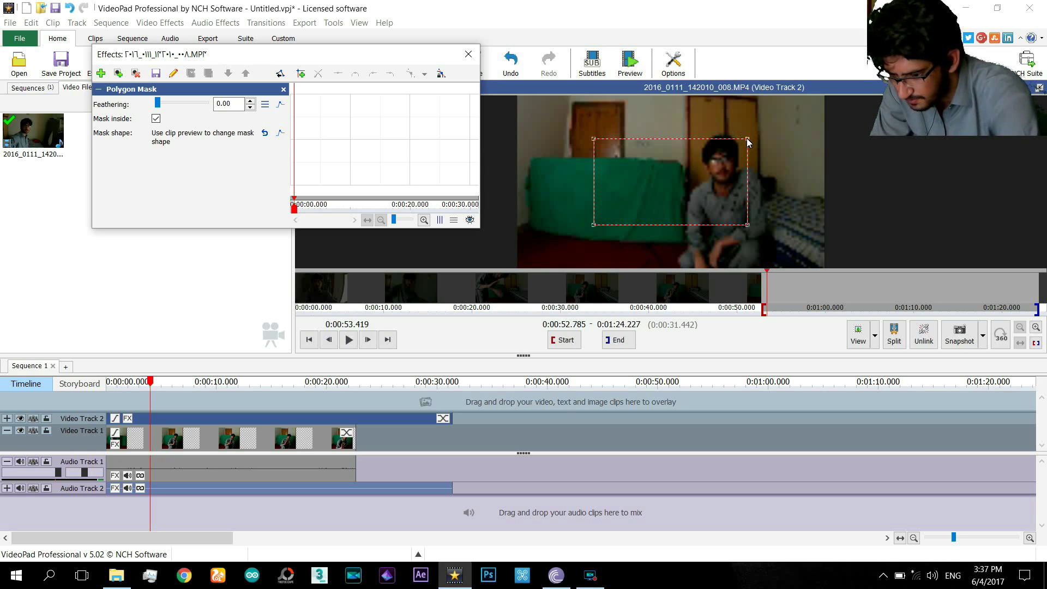
Step: Drag the mask's top-right and bottom-right corners out to the frame's right corners
click(748, 143)
drag(747, 140, 823, 103)
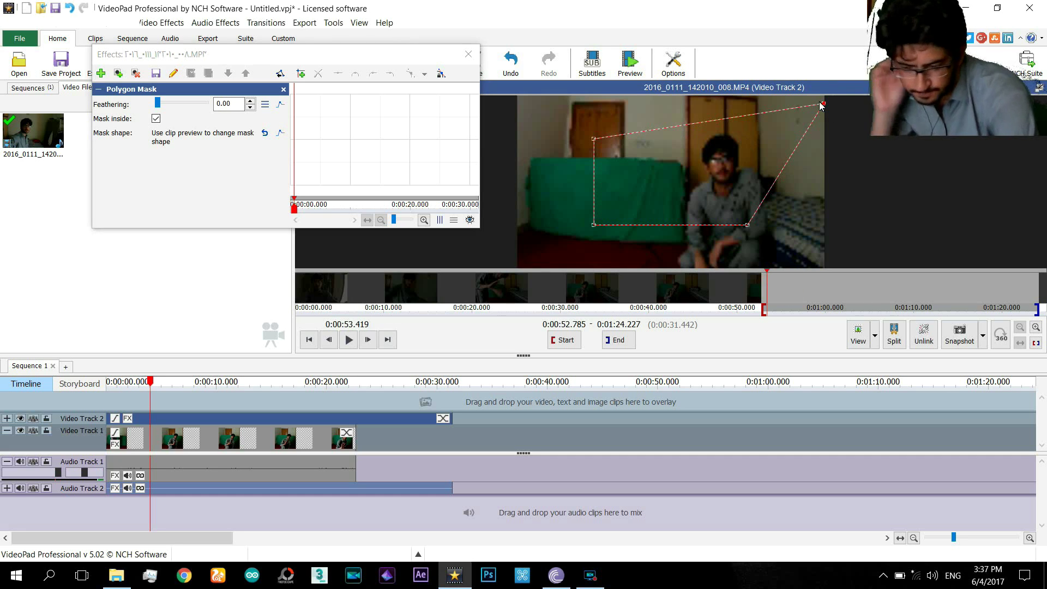
drag(824, 104, 823, 96)
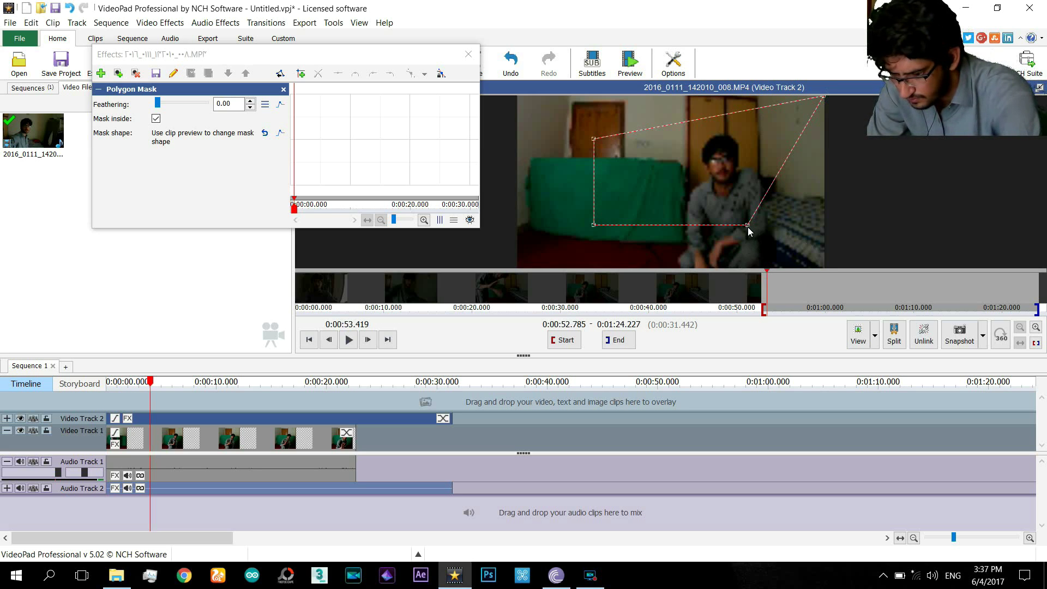
drag(747, 225, 839, 273)
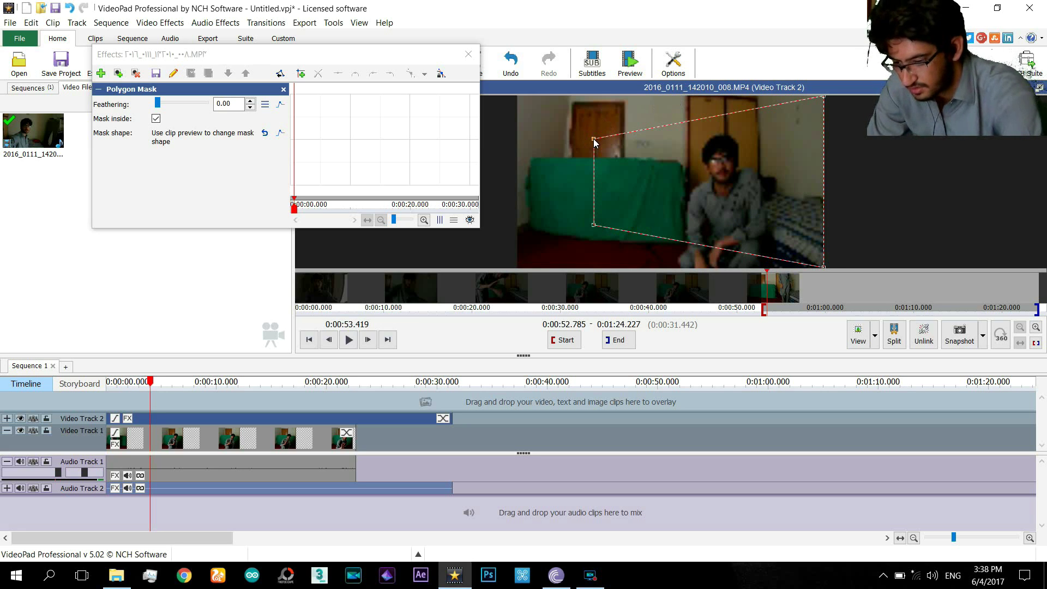
Step: Move the mask's left corners to the top and bottom edges, framing the seated man
drag(593, 138, 671, 29)
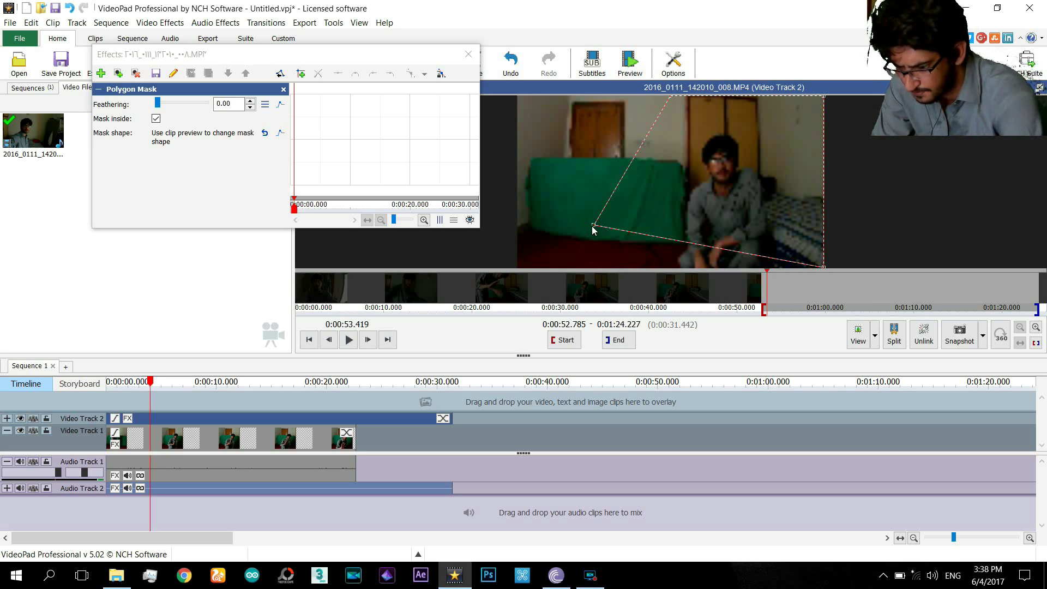
drag(597, 228, 595, 230)
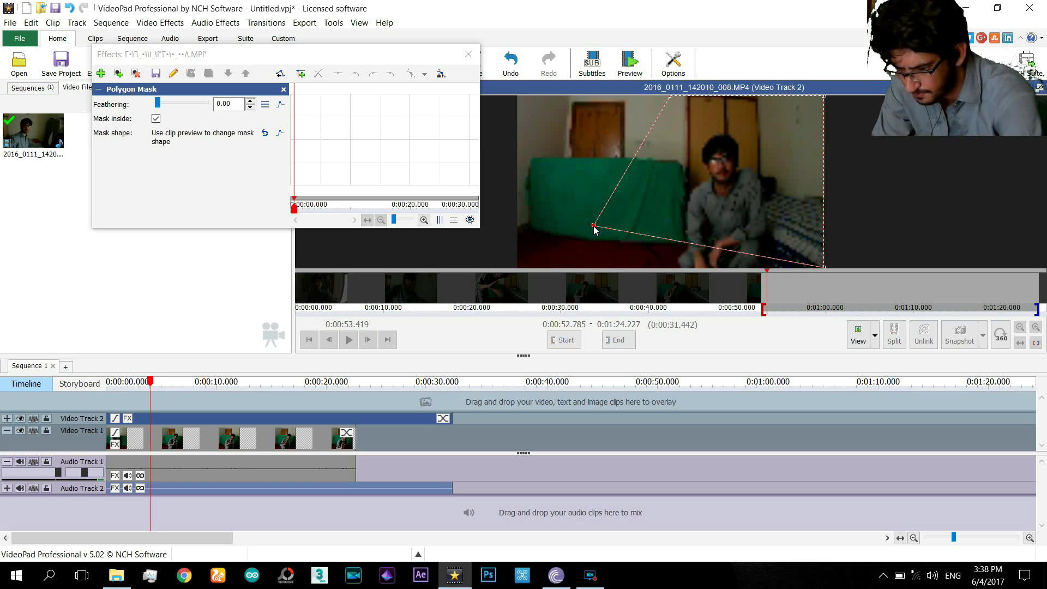
click(649, 268)
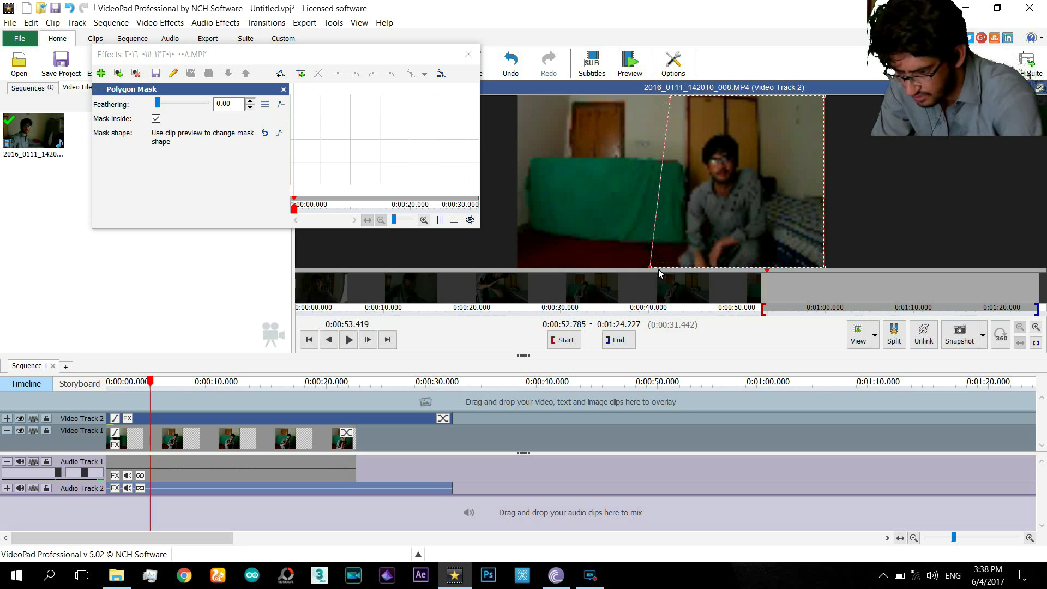
click(661, 267)
drag(662, 269, 670, 268)
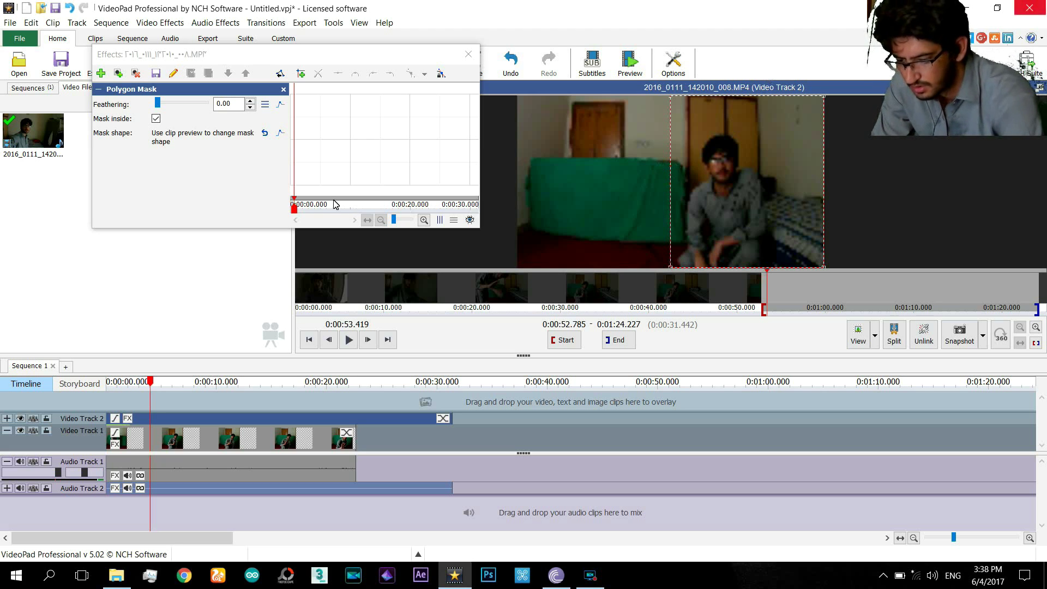
Step: Raise the Polygon Mask feathering to 1.00 and uncheck Mask inside
click(158, 104)
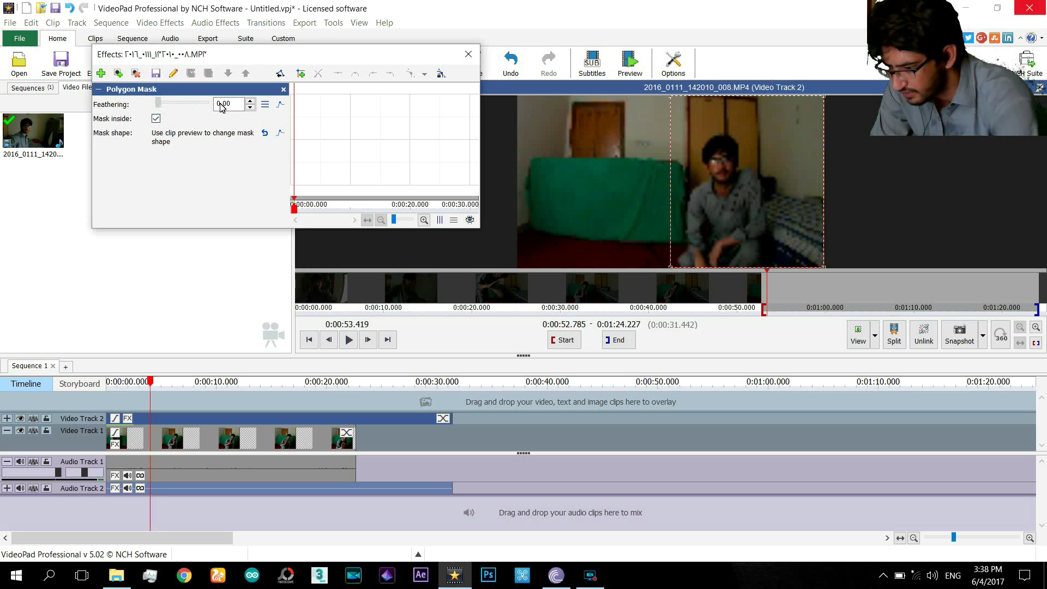
key(End)
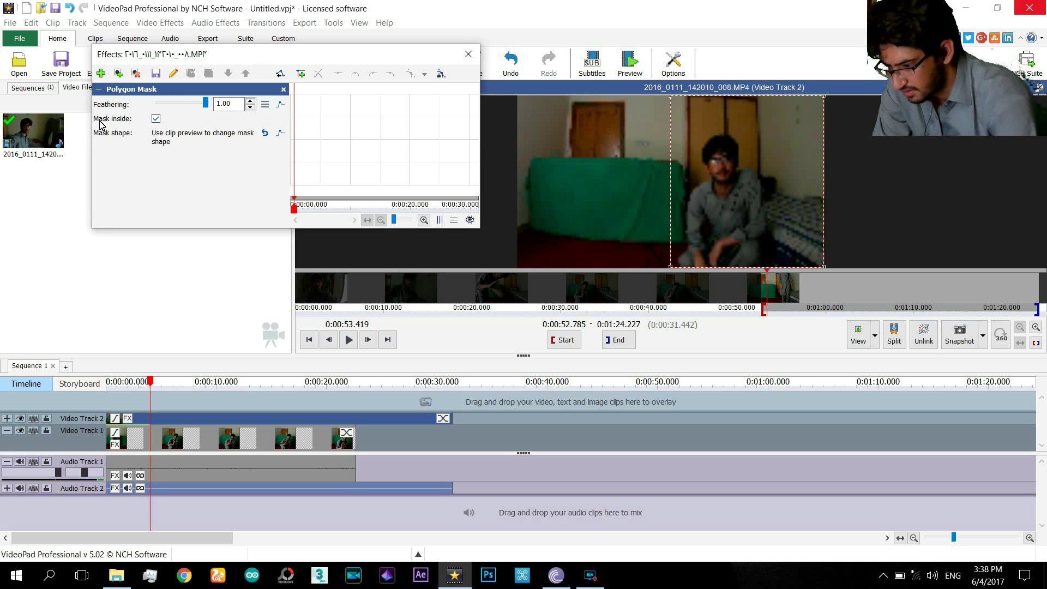
click(156, 119)
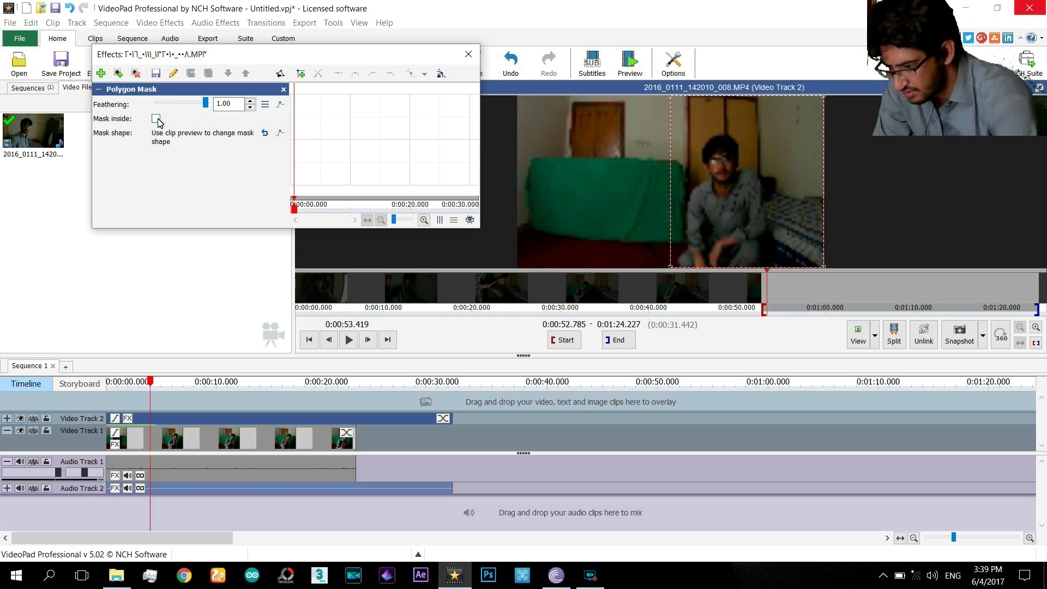
Step: Add a Transparency effect at opacity 0 to the Video Track 2 clip and preview from the start
click(102, 76)
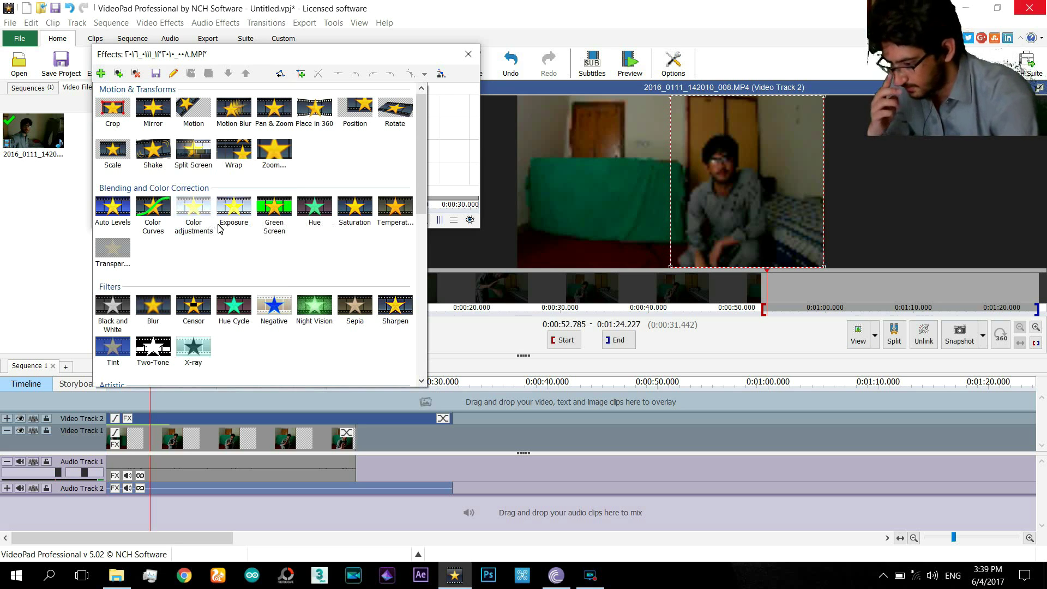
click(112, 257)
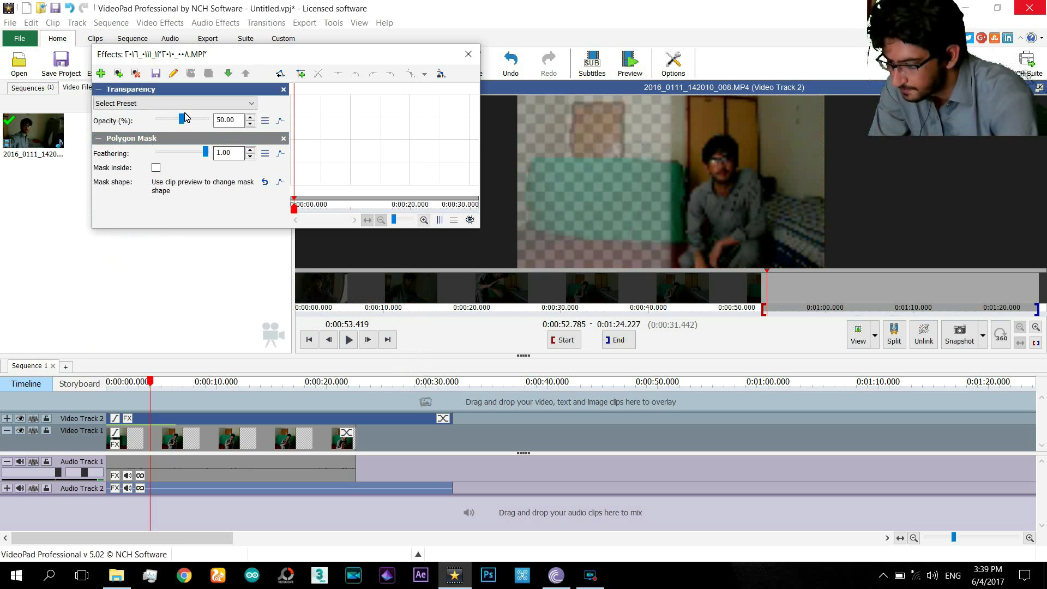
drag(181, 123, 157, 123)
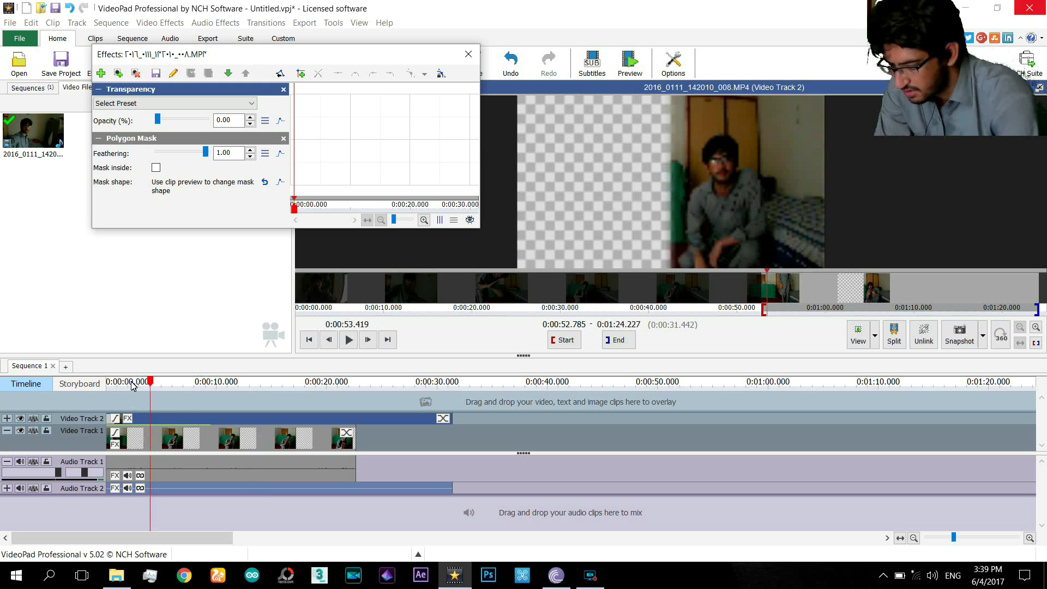
mouse_move(128, 383)
mouse_down()
mouse_move(92, 385)
mouse_move(130, 389)
mouse_up()
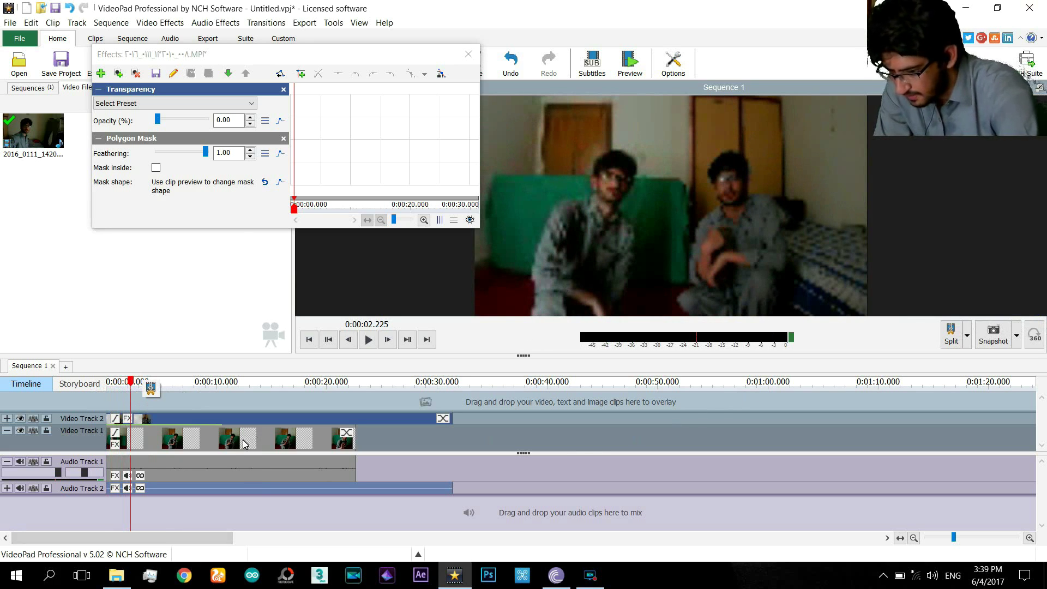
Step: Swap the Video Track 1 clip's Crop effect for a Polygon Mask effect
click(117, 447)
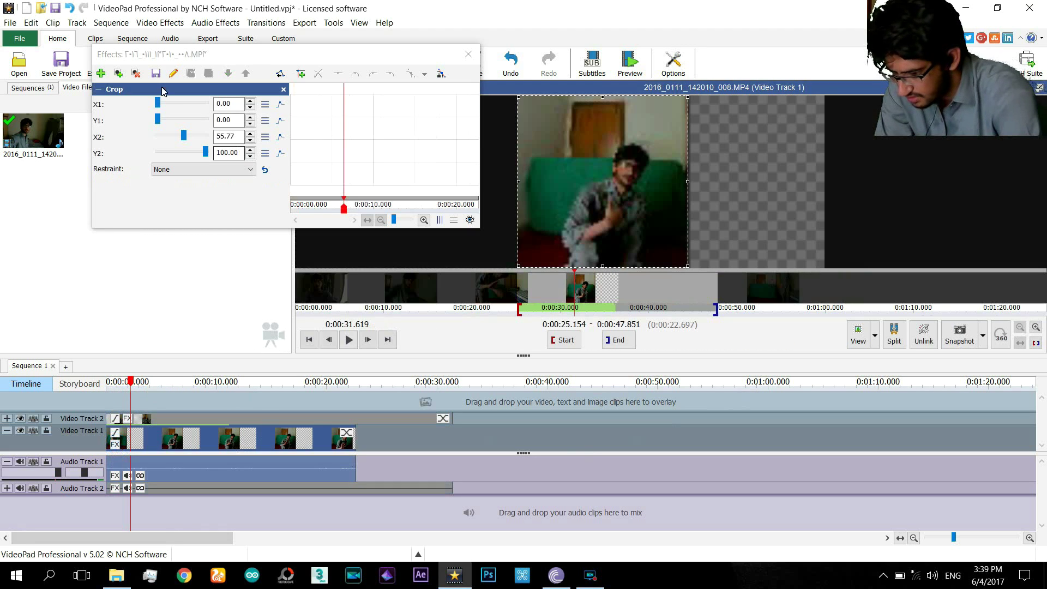
click(283, 89)
click(101, 75)
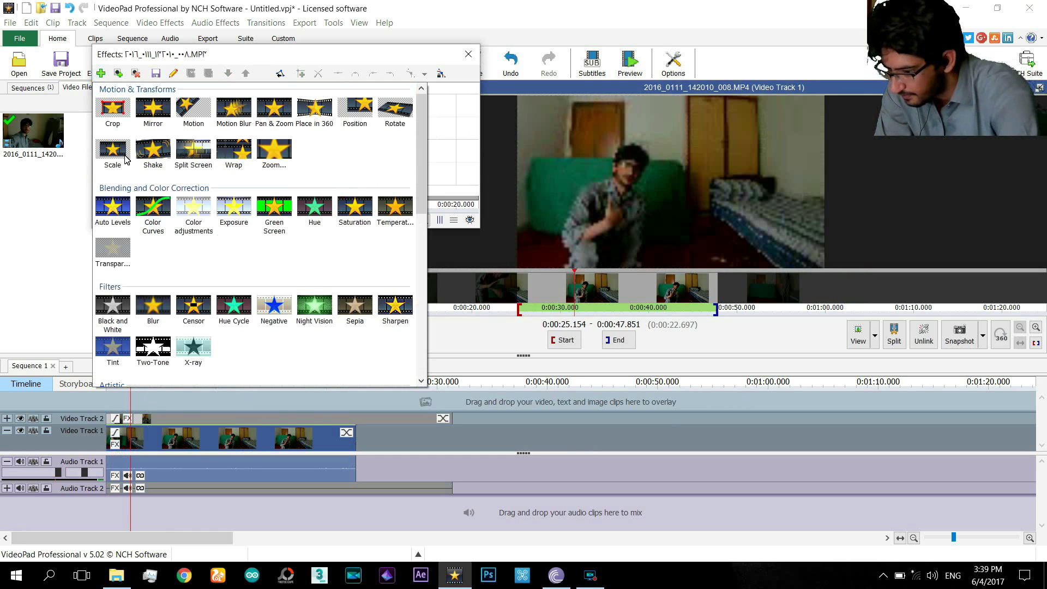
click(119, 75)
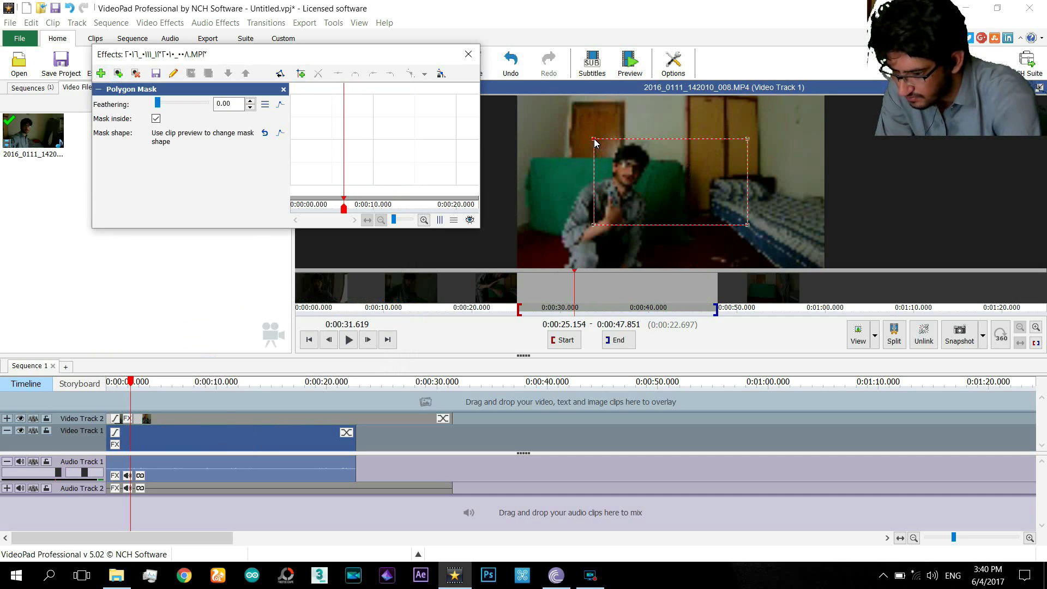
Step: Drag the four mask corners around the frame's left portion, turn off Mask inside, and set feathering to 1.00
drag(594, 142, 507, 76)
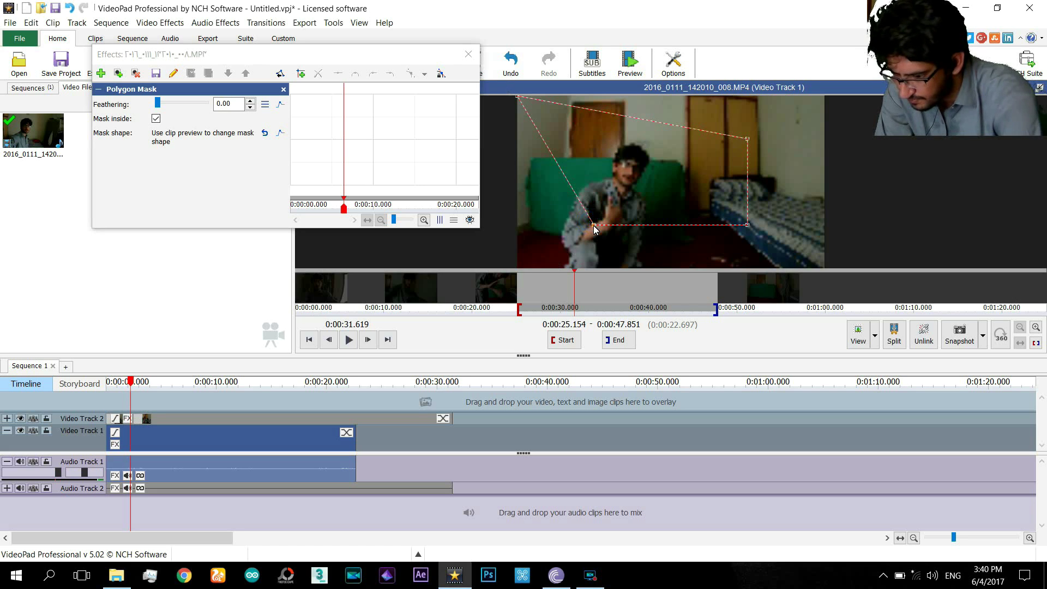
drag(593, 225, 480, 337)
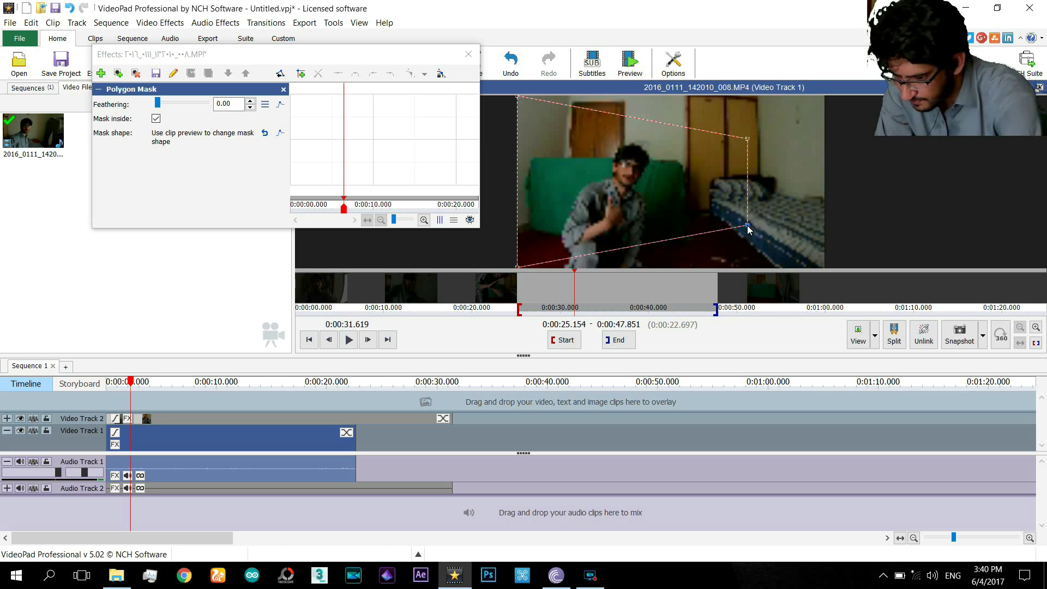
drag(747, 225, 668, 267)
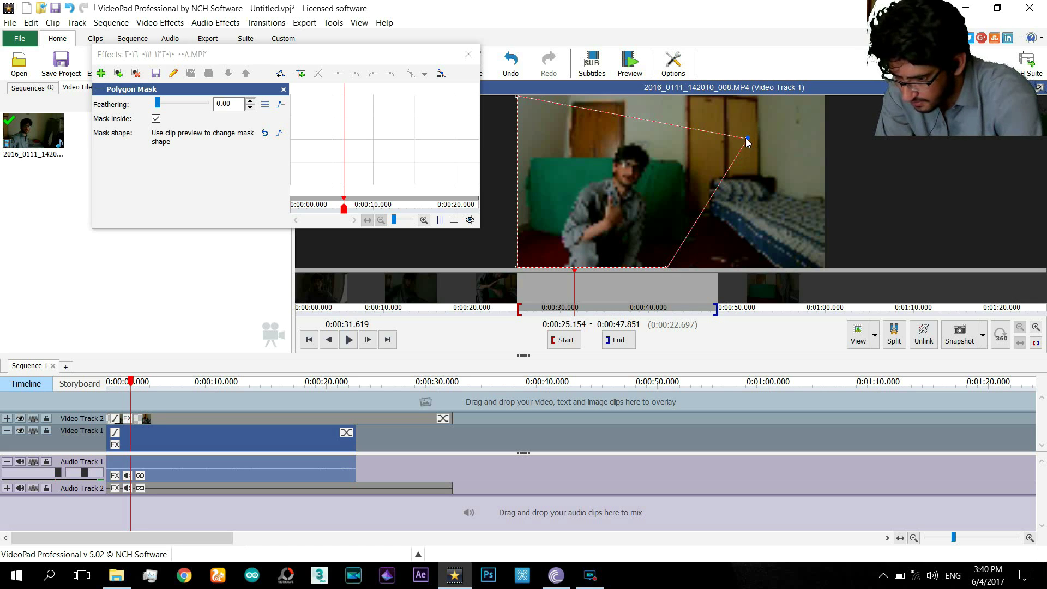
drag(747, 140, 669, 91)
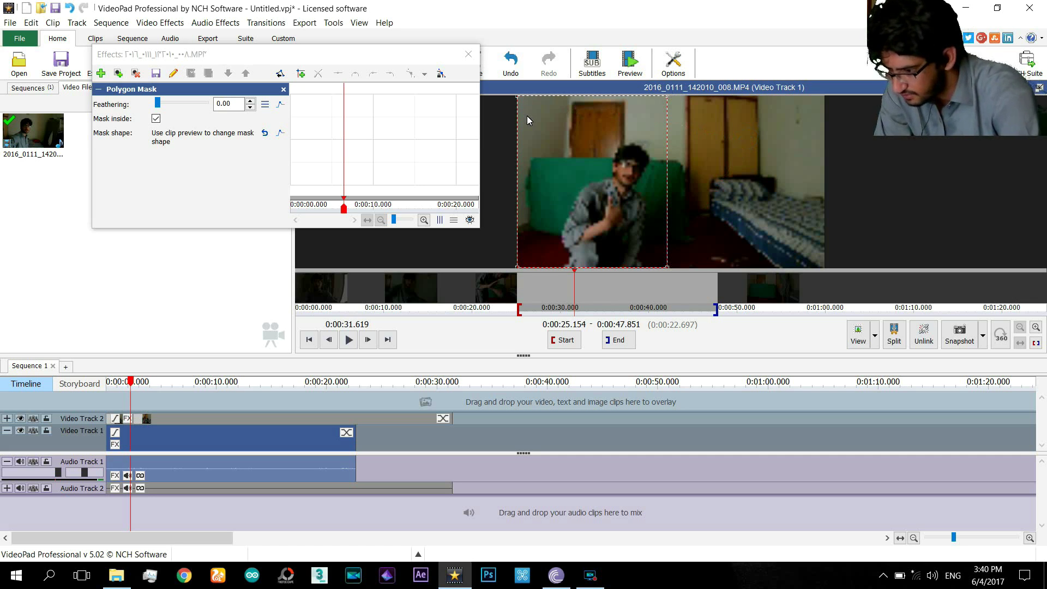
click(156, 119)
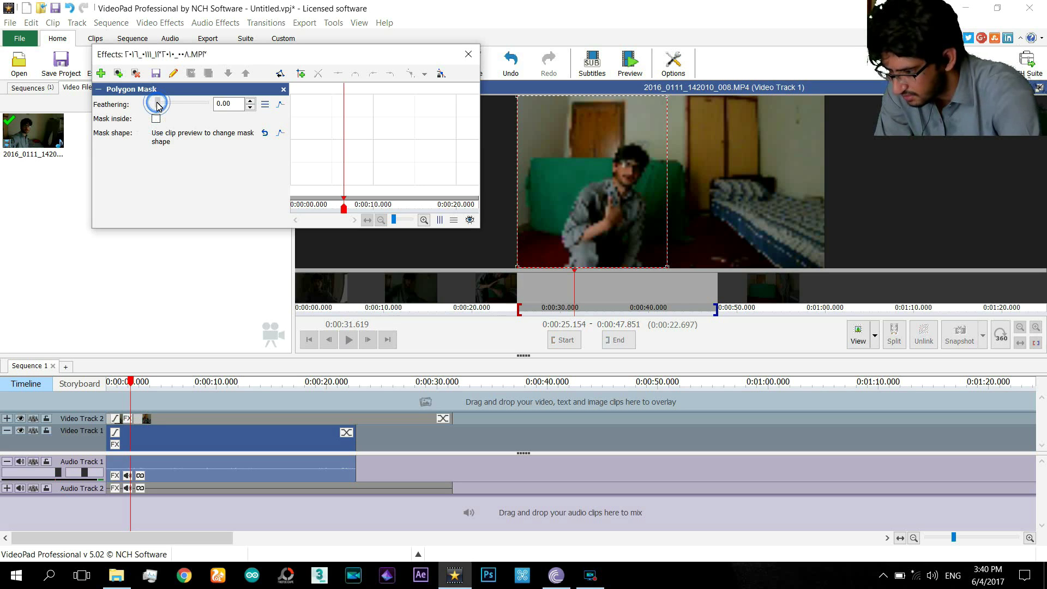
click(211, 102)
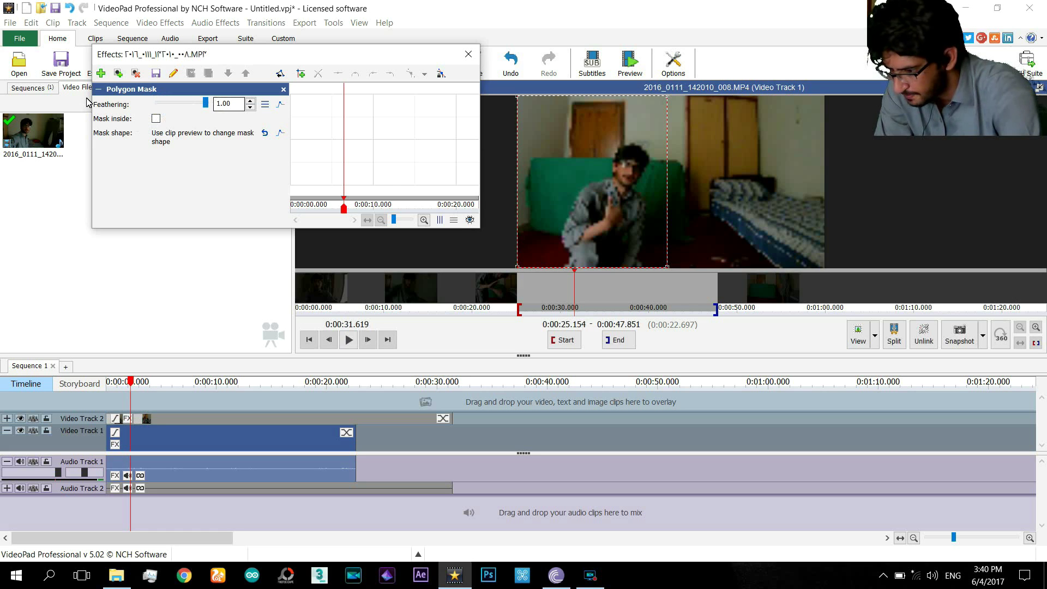
Step: Add a Transparency effect at 0.00 opacity to the Video Track 1 clip
click(101, 74)
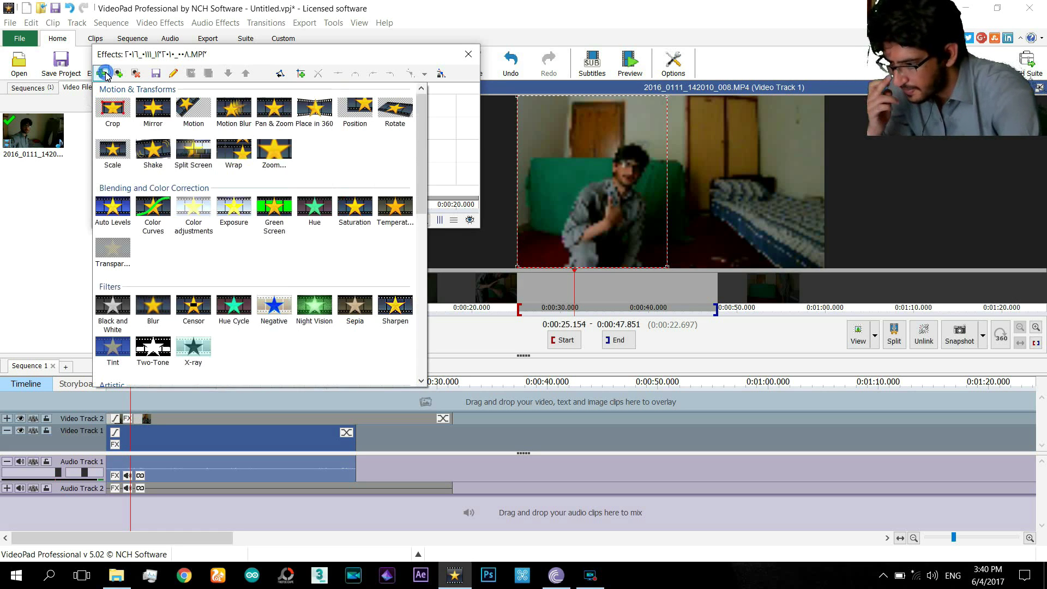
click(122, 243)
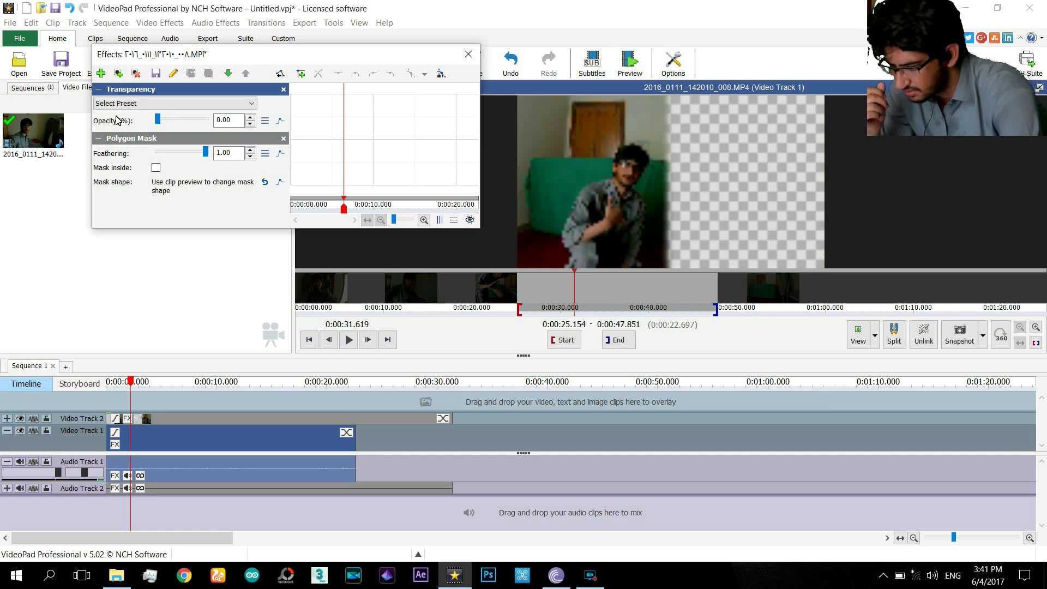
click(468, 54)
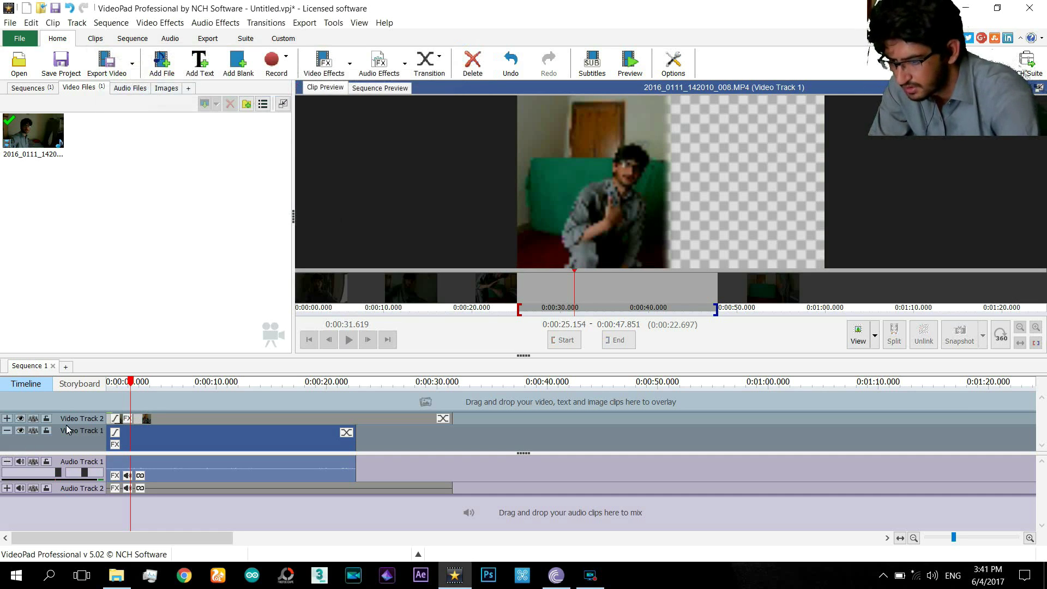
Step: Shift the polygon mask's top-right and bottom-right corners slightly right, then preview the sequence from the start
drag(130, 382, 86, 376)
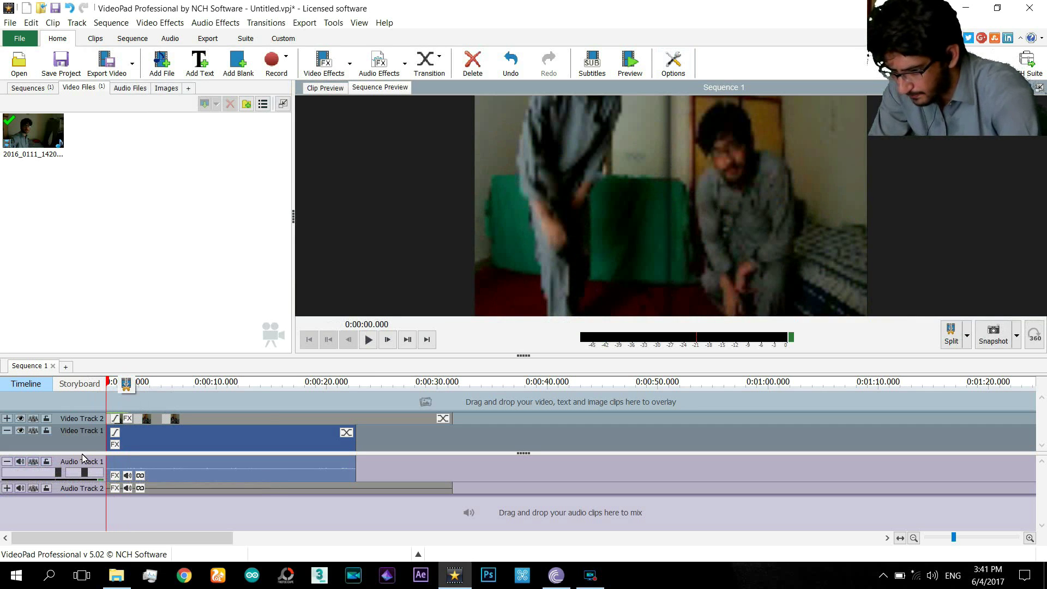
click(115, 445)
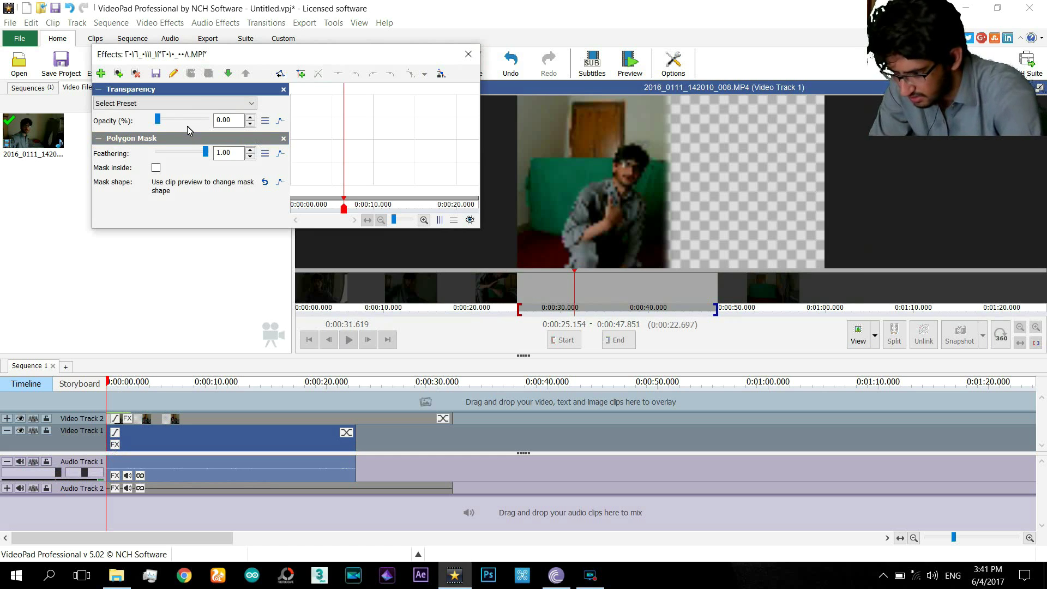
click(199, 147)
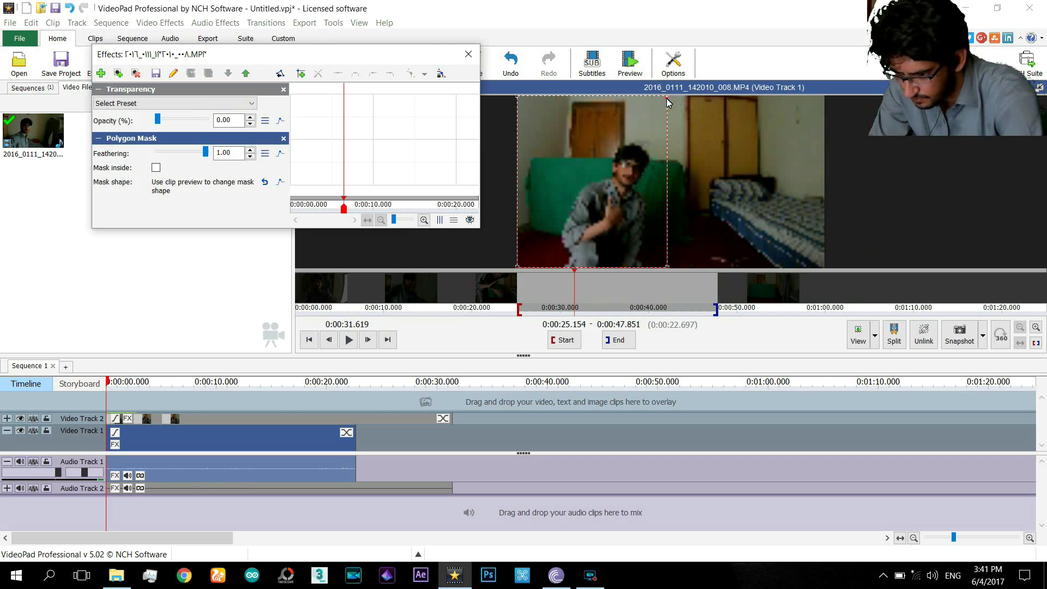
drag(667, 100, 679, 100)
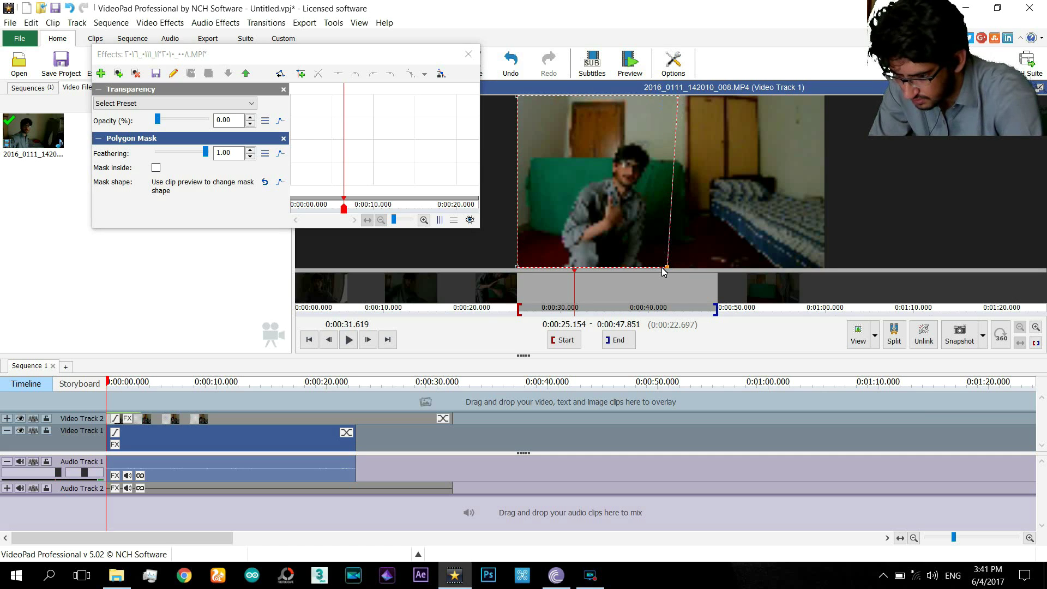
drag(668, 271, 680, 276)
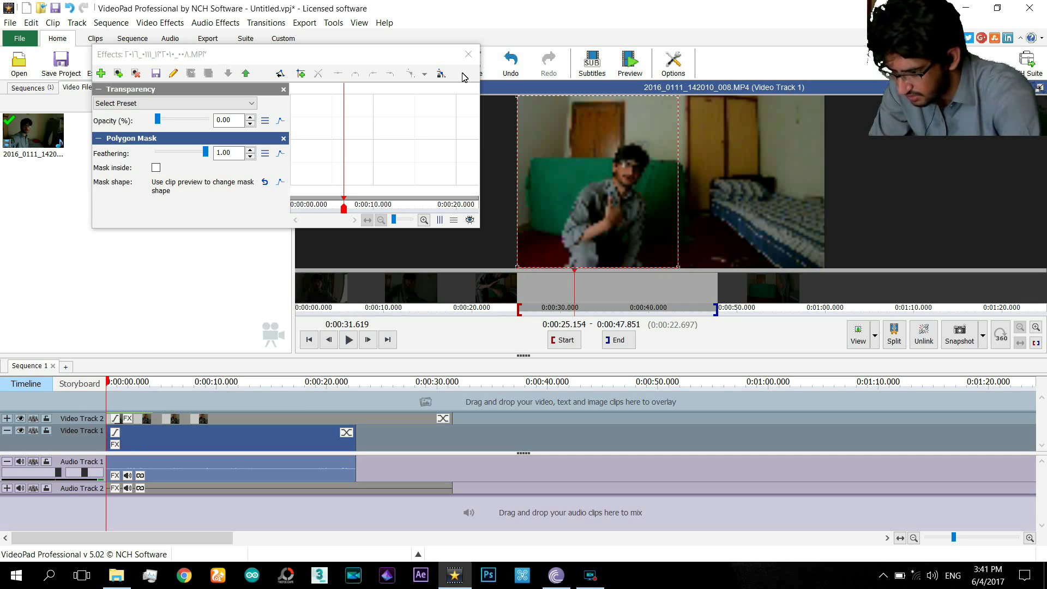
click(473, 56)
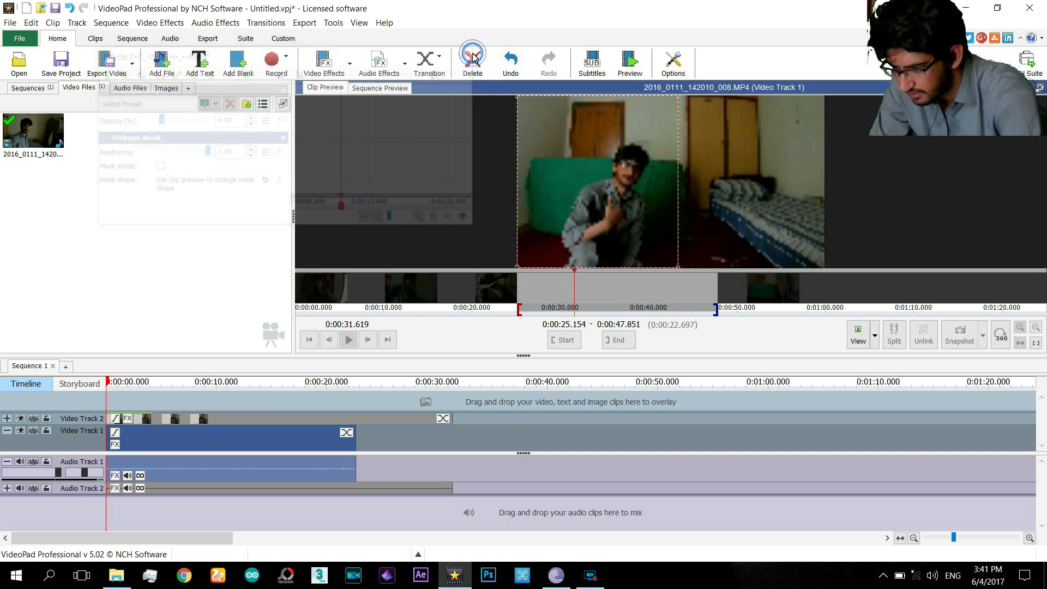
click(116, 383)
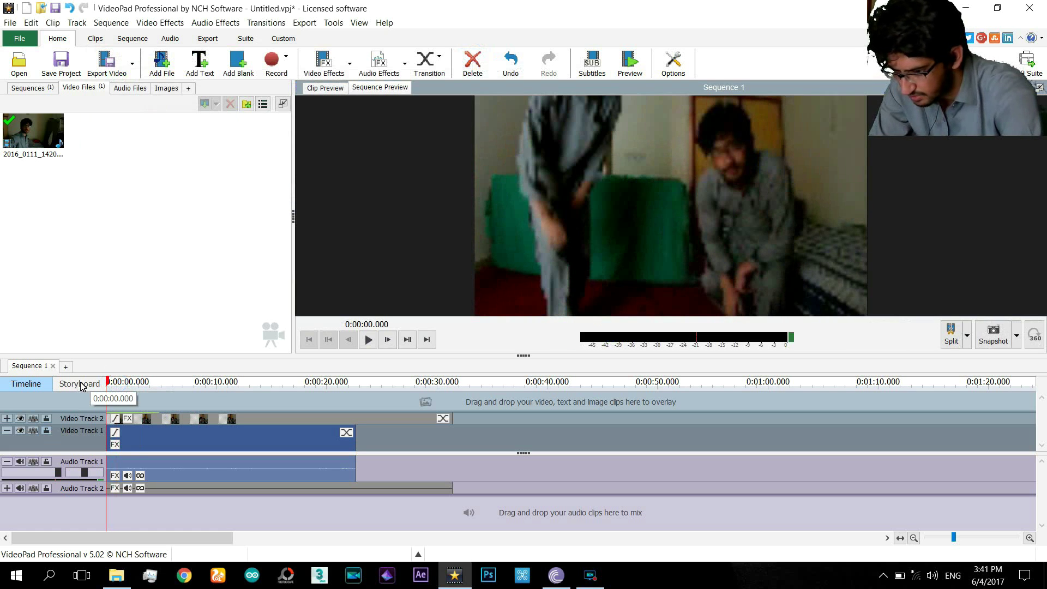
Step: Trim the Video Track 2 clip's end to match Video Track 1 at about 0:22.7, then rewind
drag(107, 383, 202, 391)
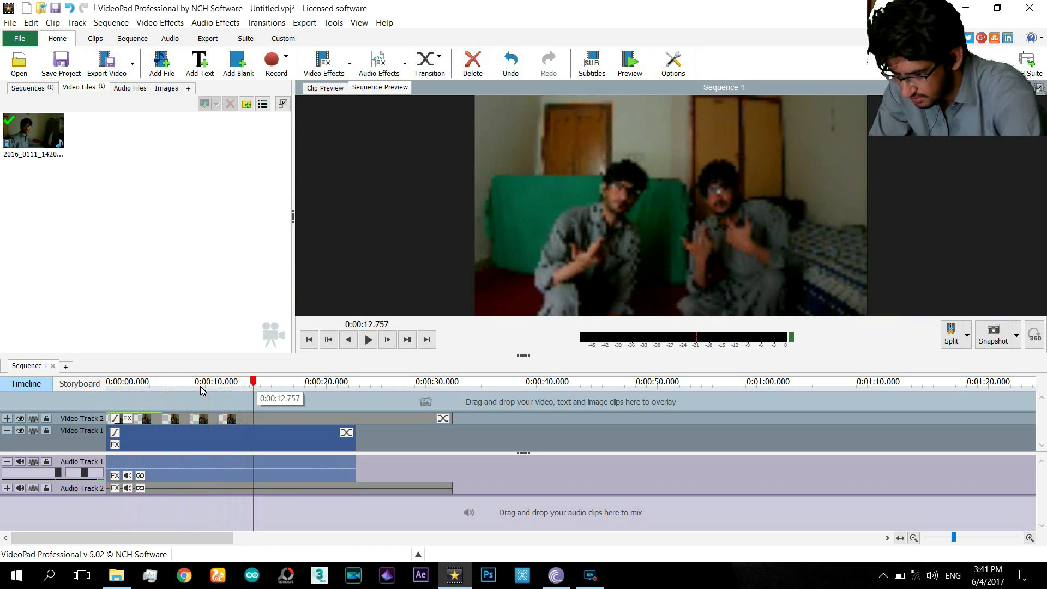
click(380, 385)
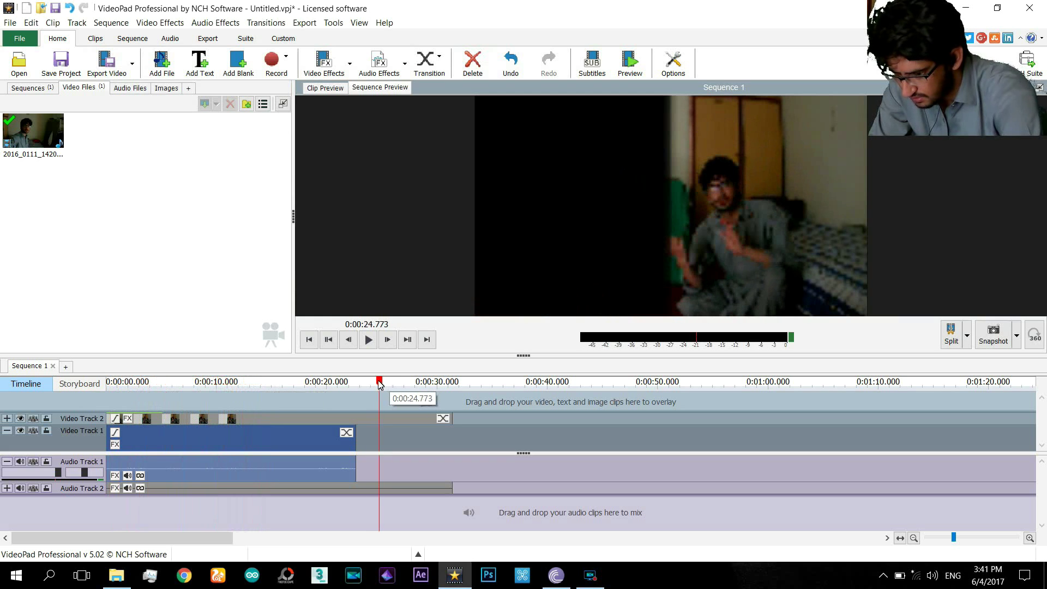
drag(381, 385, 345, 384)
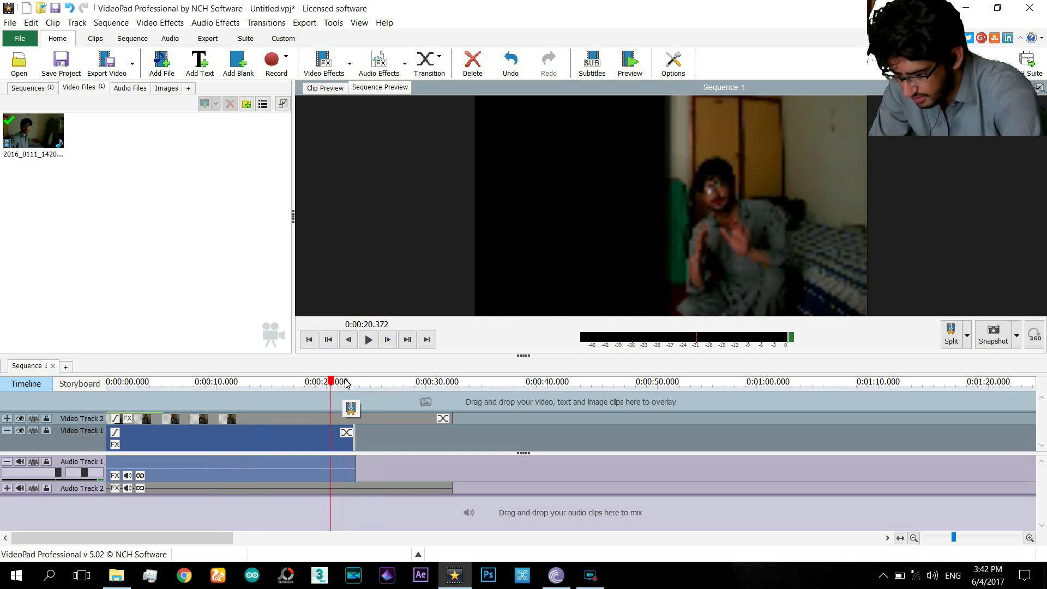
drag(346, 383, 299, 385)
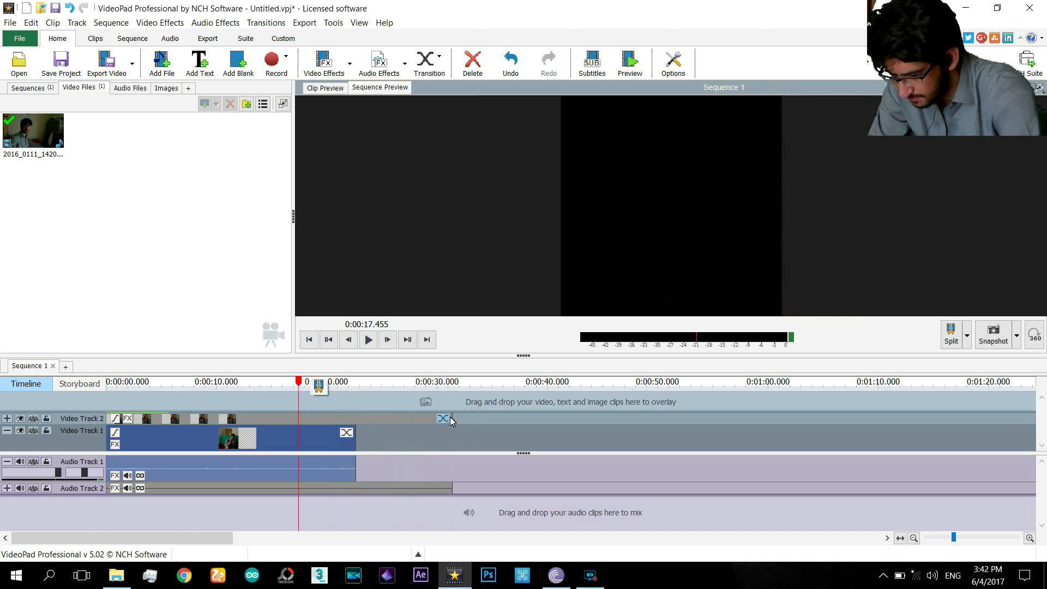
drag(453, 418, 354, 421)
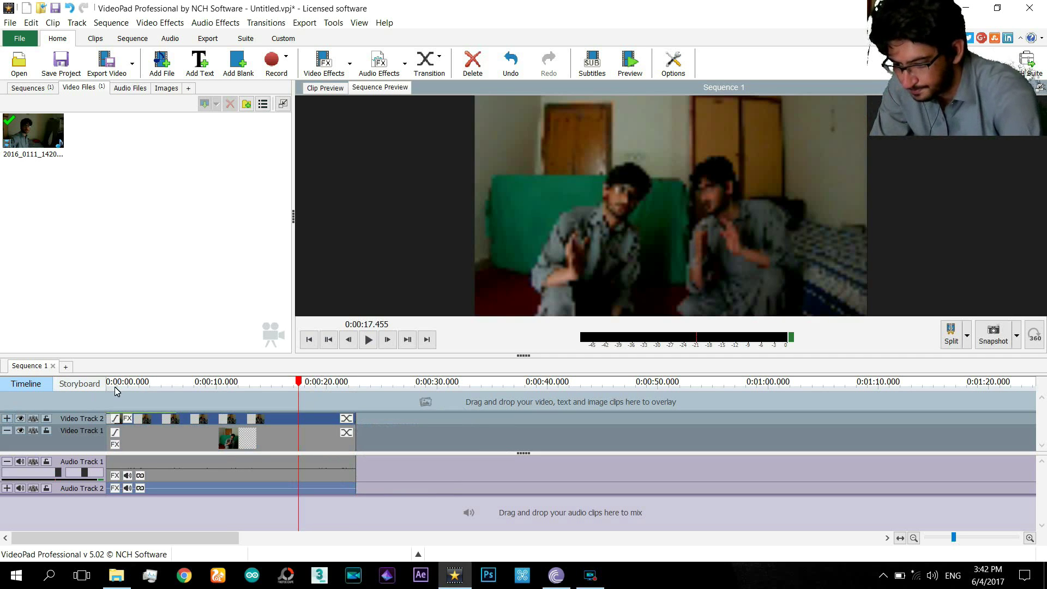
drag(133, 382, 94, 385)
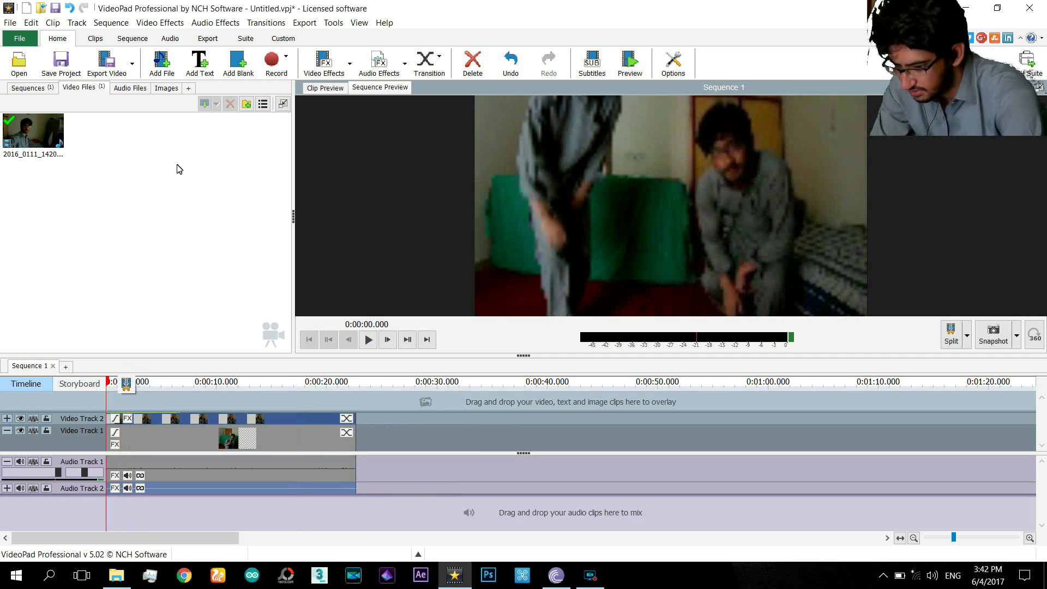
Step: Start a video file export with the resolution set to 1280 x 720 - YouTube 720p
click(106, 68)
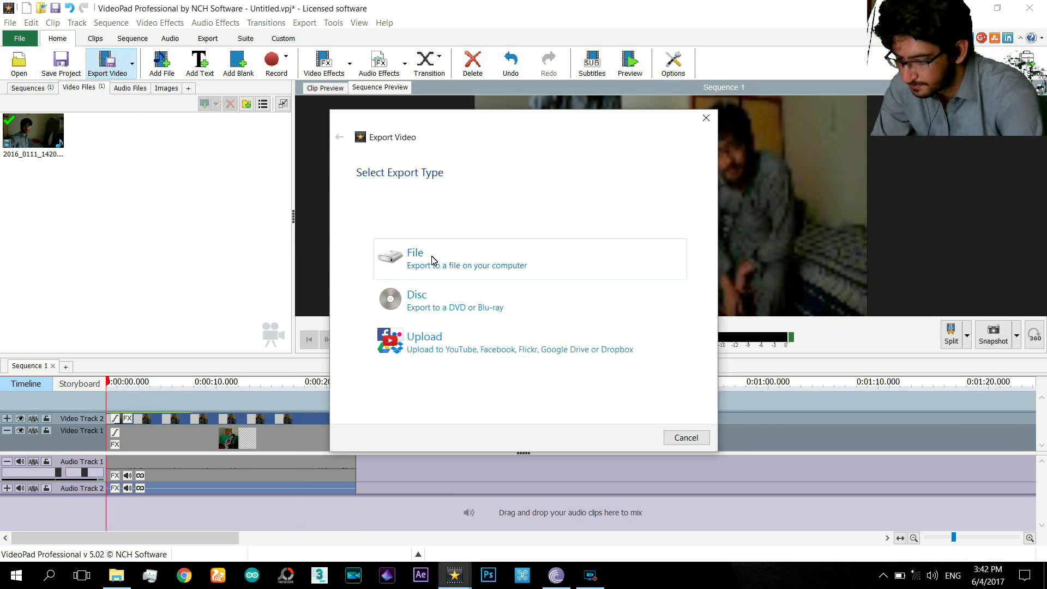
click(433, 260)
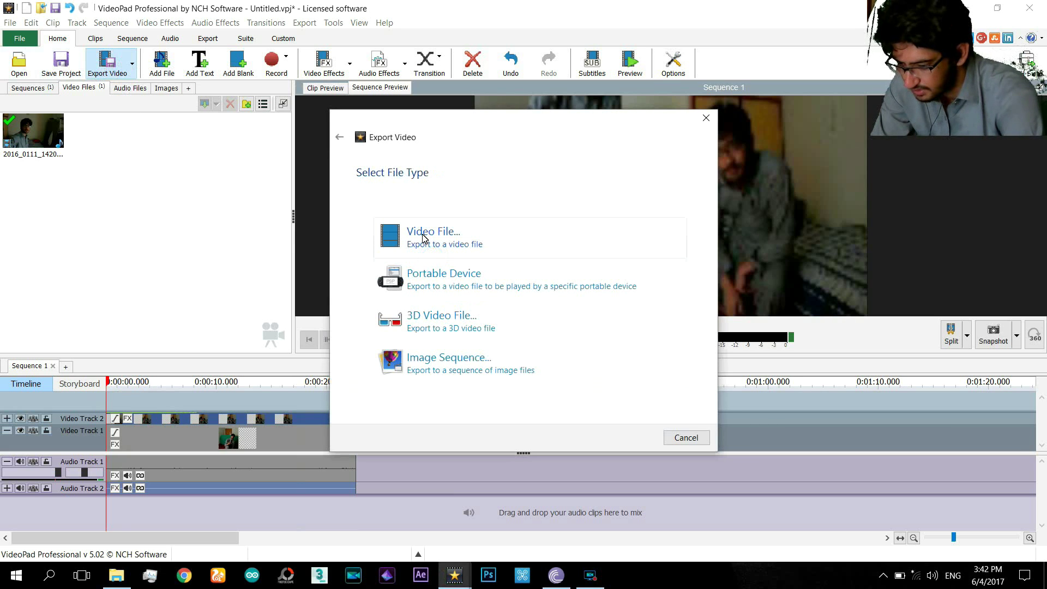
click(424, 238)
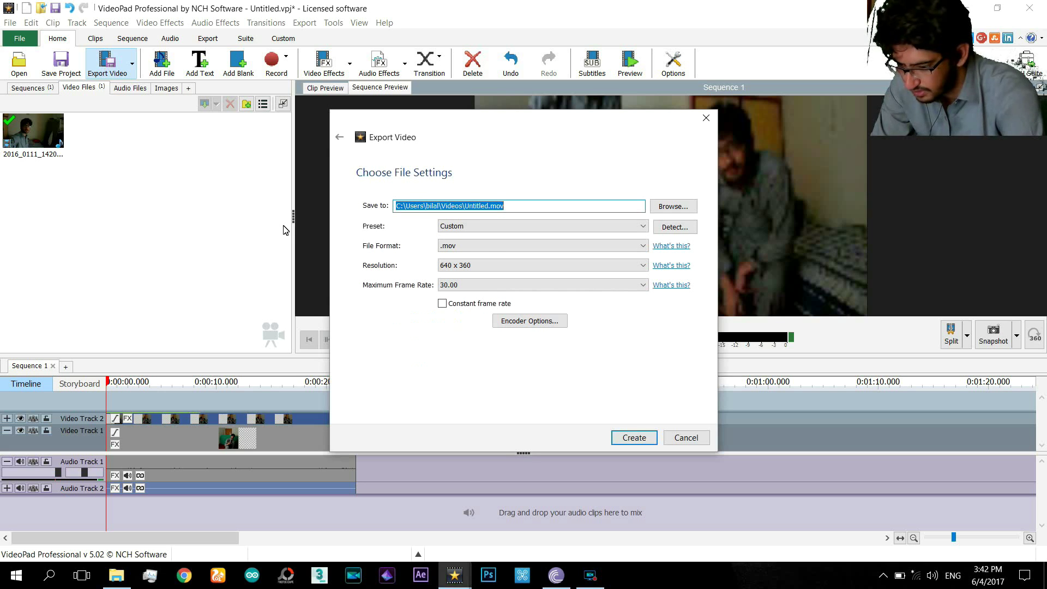
click(527, 266)
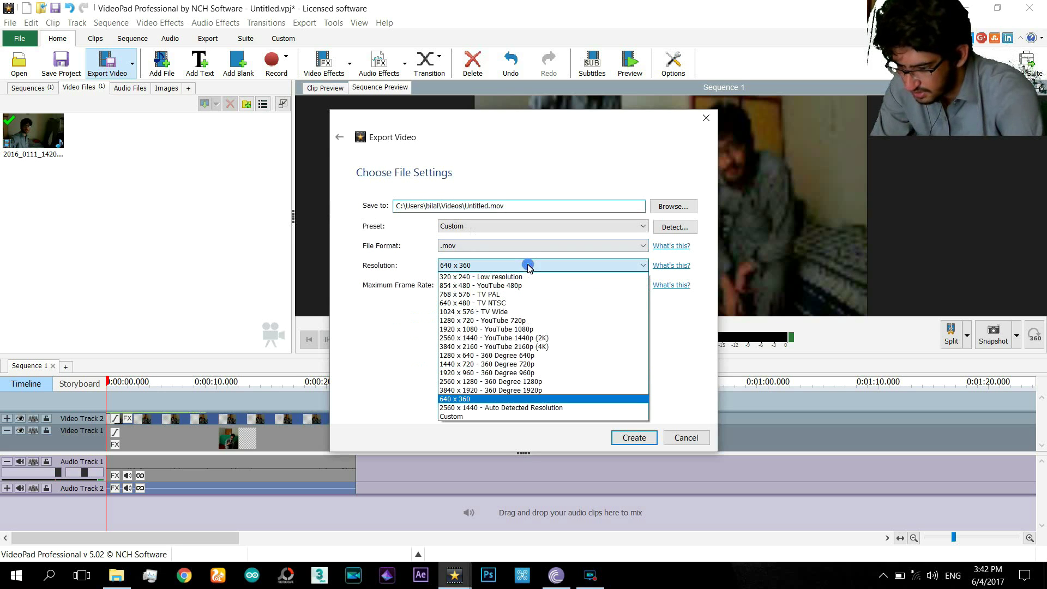
click(529, 408)
click(465, 266)
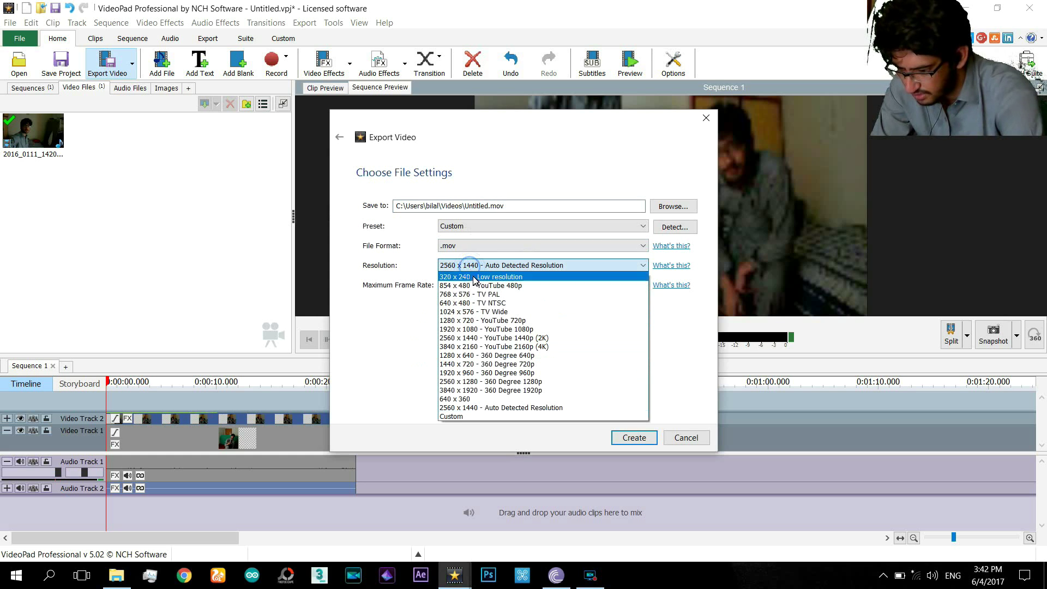
click(497, 320)
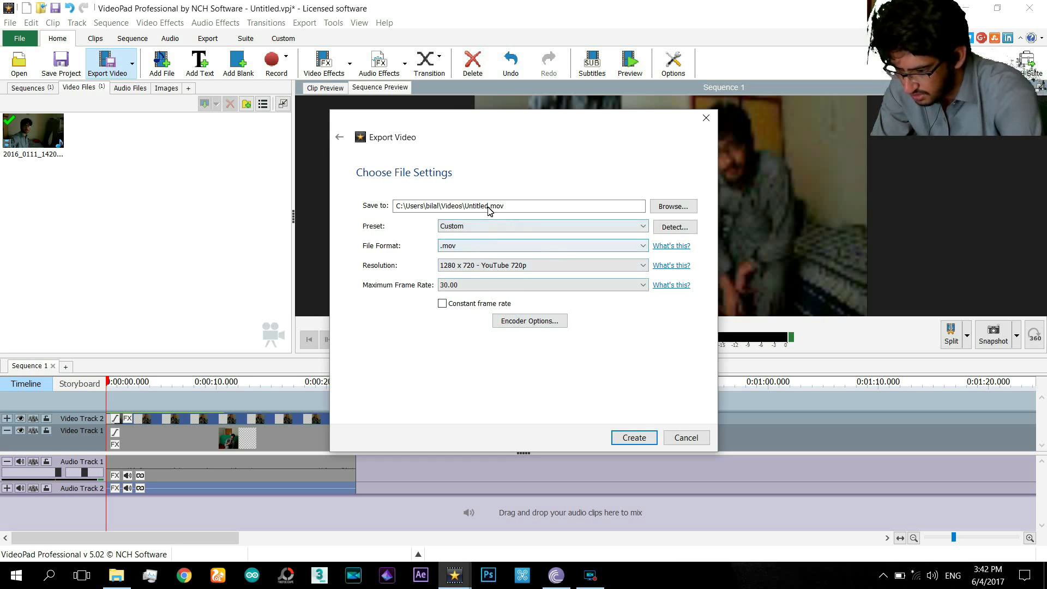
Step: Name the export 'clone tutorial' and start creating the video
drag(489, 206, 466, 207)
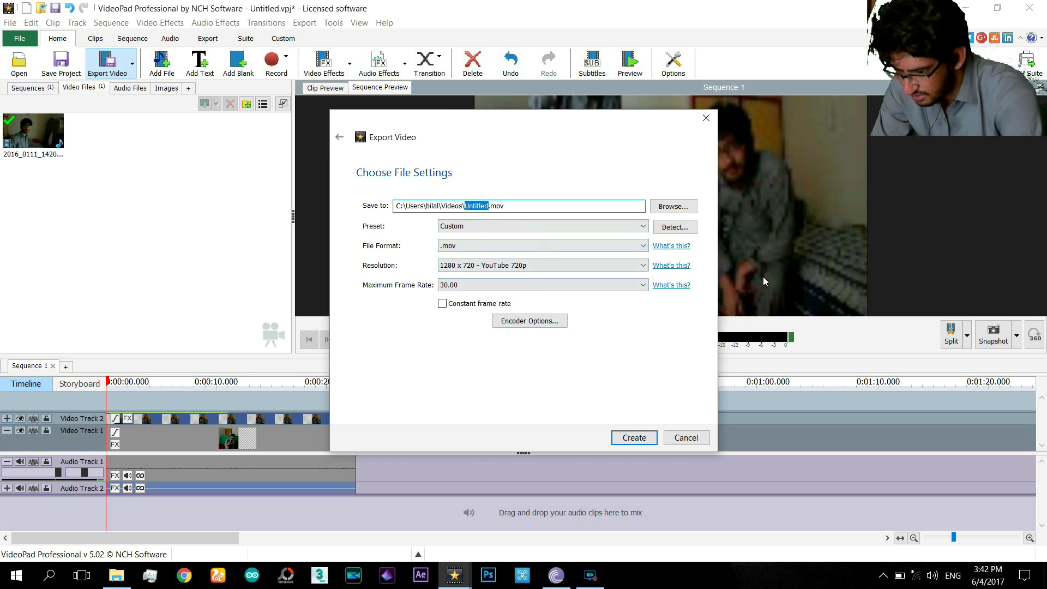
text(clone tutor)
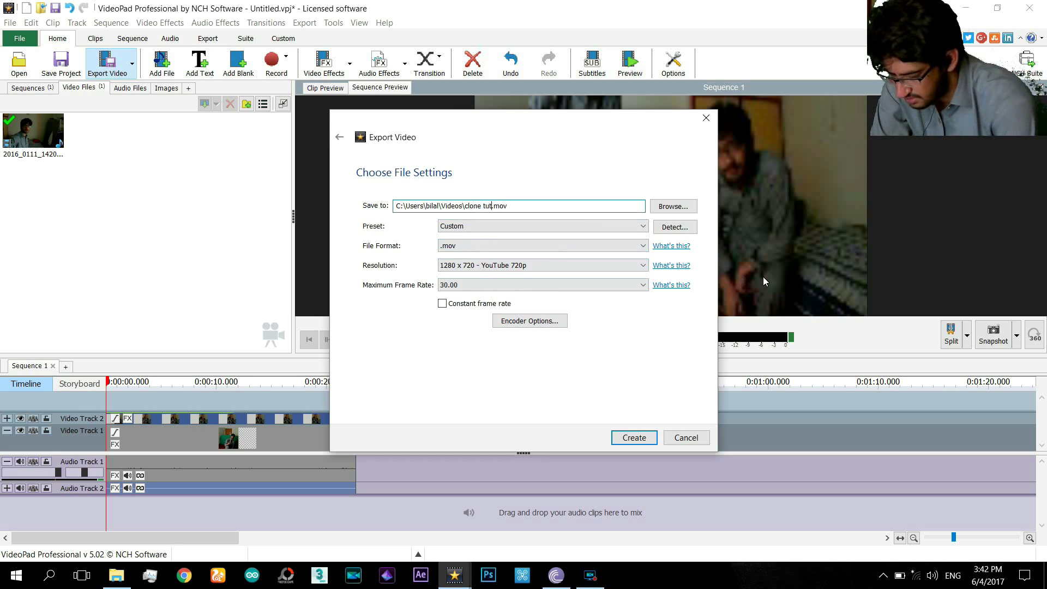
text(ial)
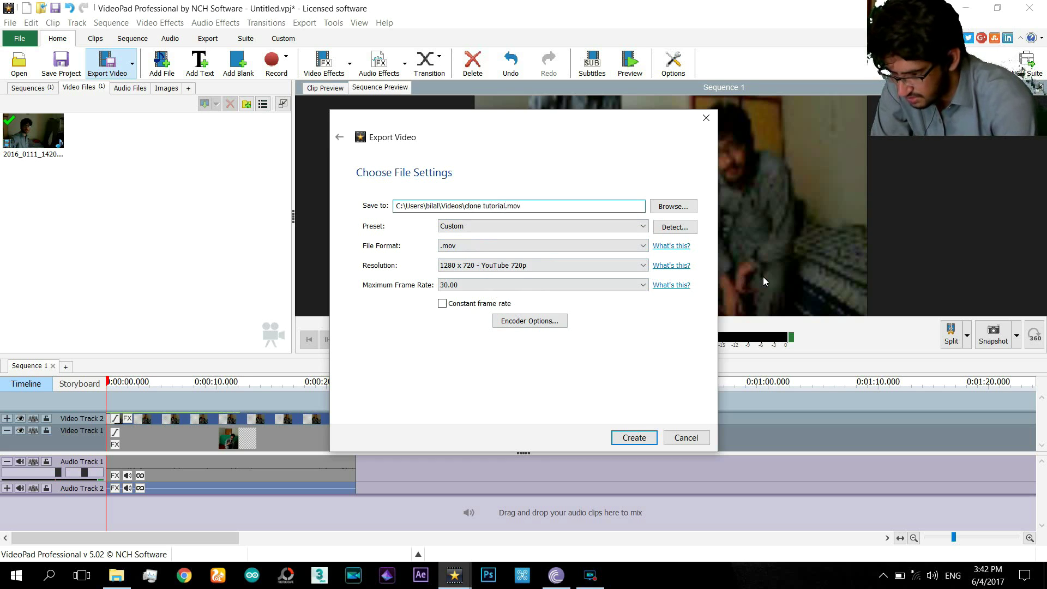
key(Return)
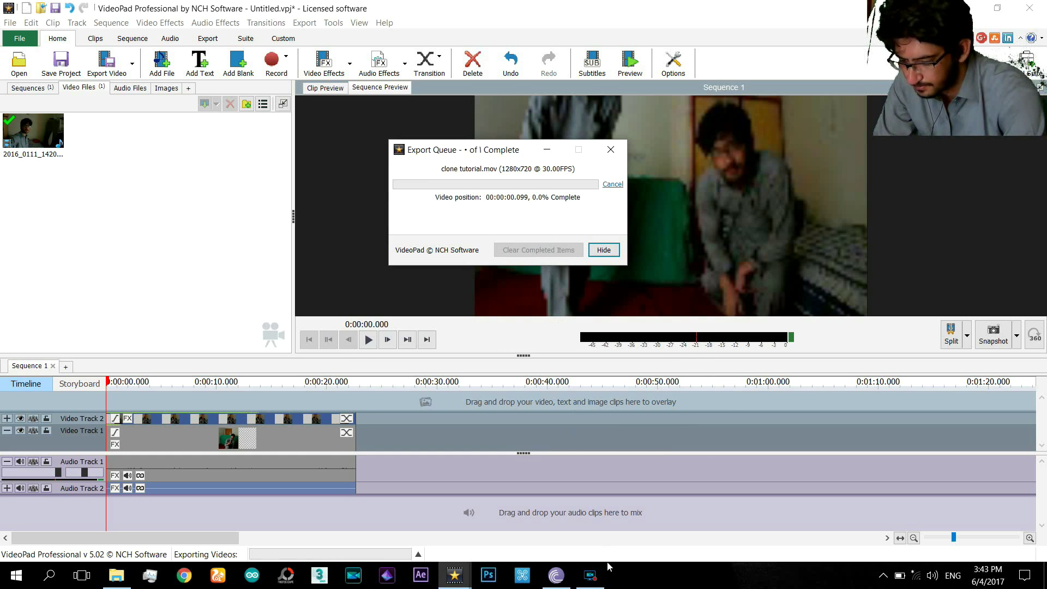
mouse_move(600, 585)
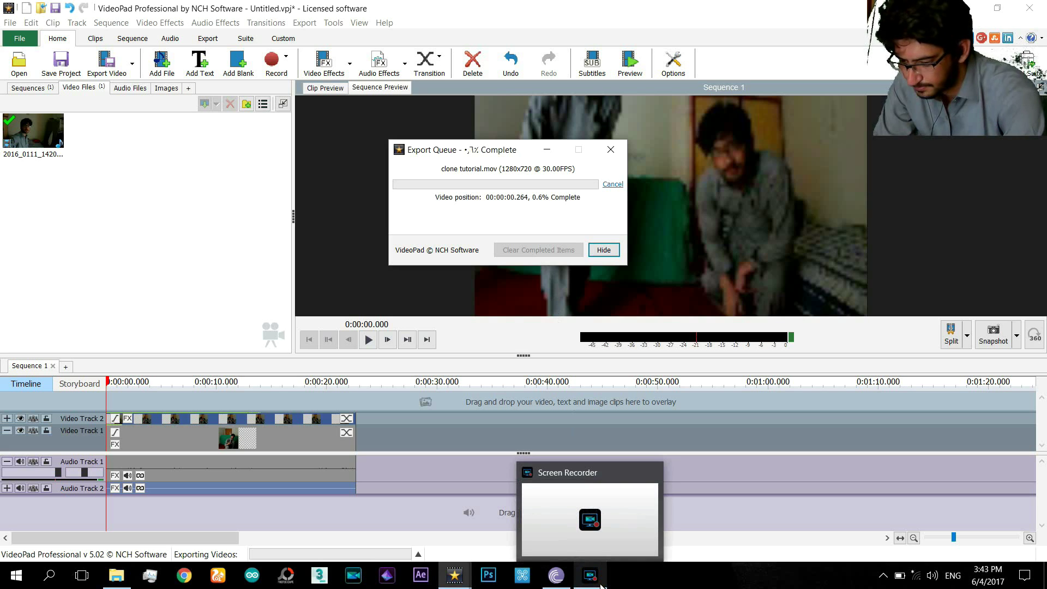